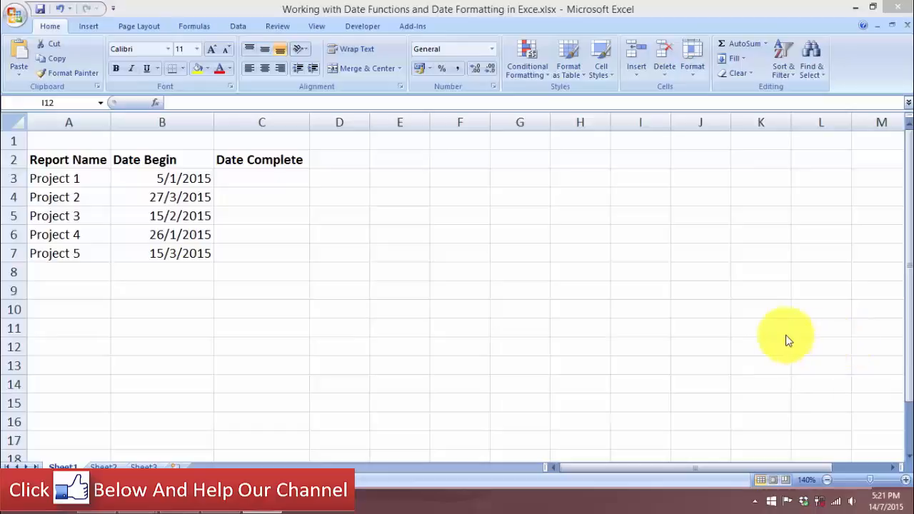
left_click(288, 181)
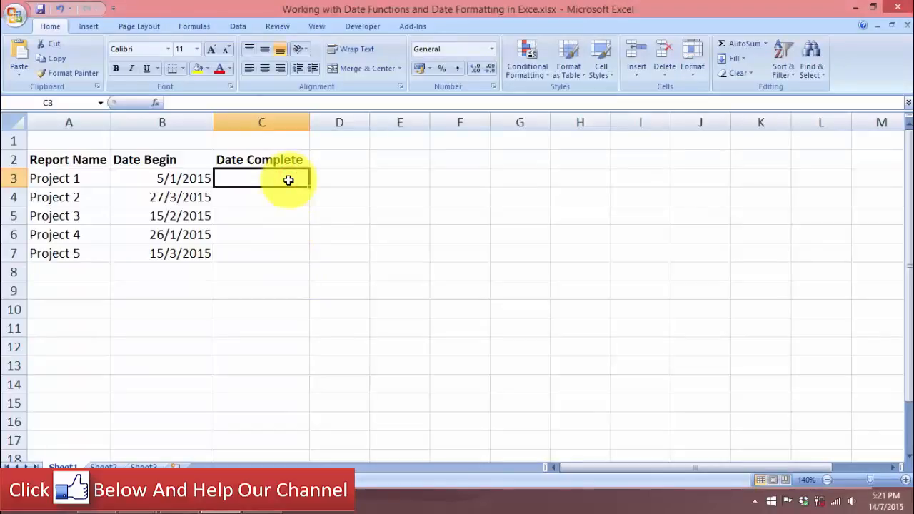
left_click(185, 179)
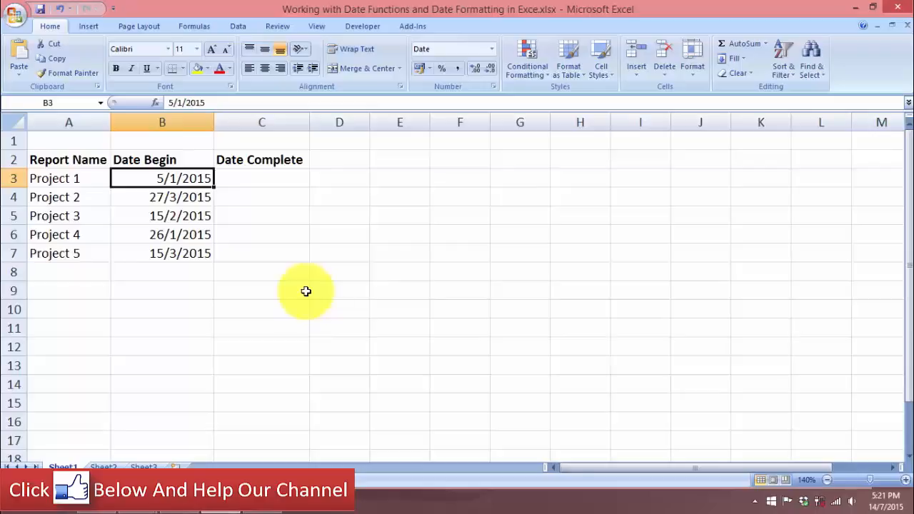
left_click(254, 184)
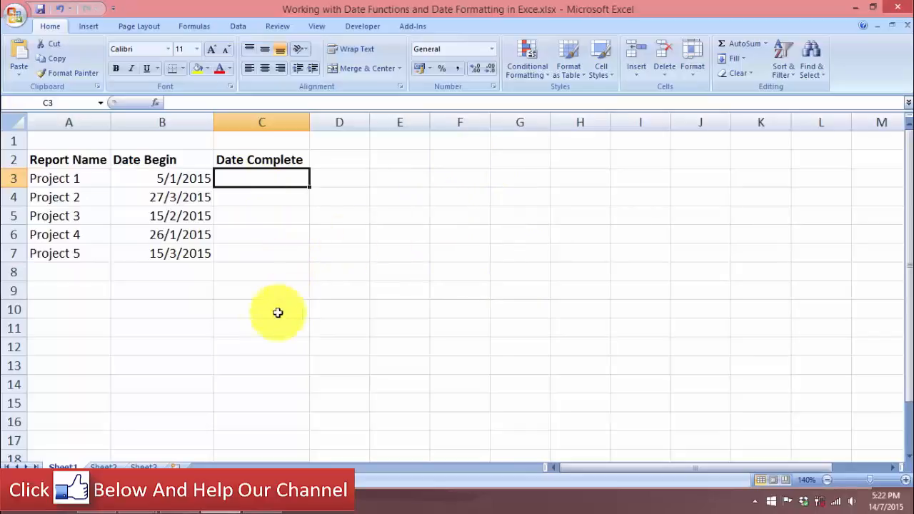
left_click(103, 467)
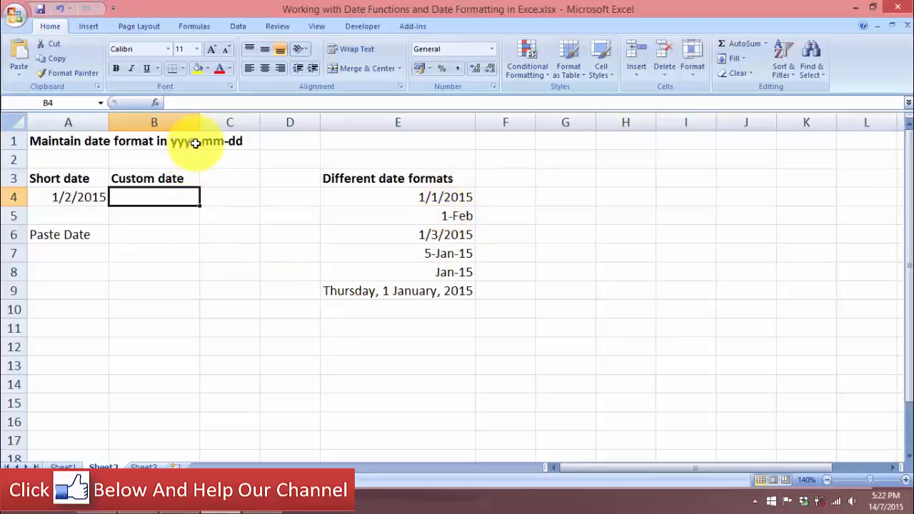
left_click(63, 466)
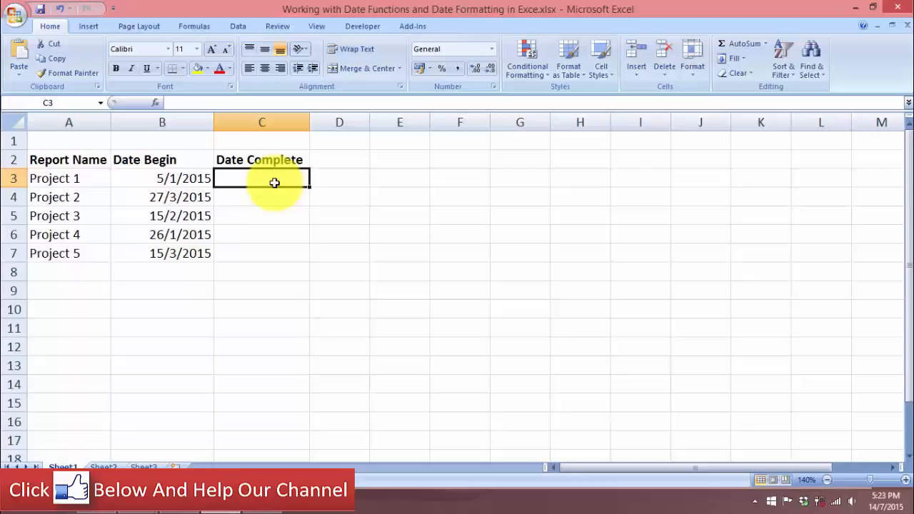
Try entering the formula =DATE(B3) in cell C3 for Project 1's completion date, and remove its argument
type("=d")
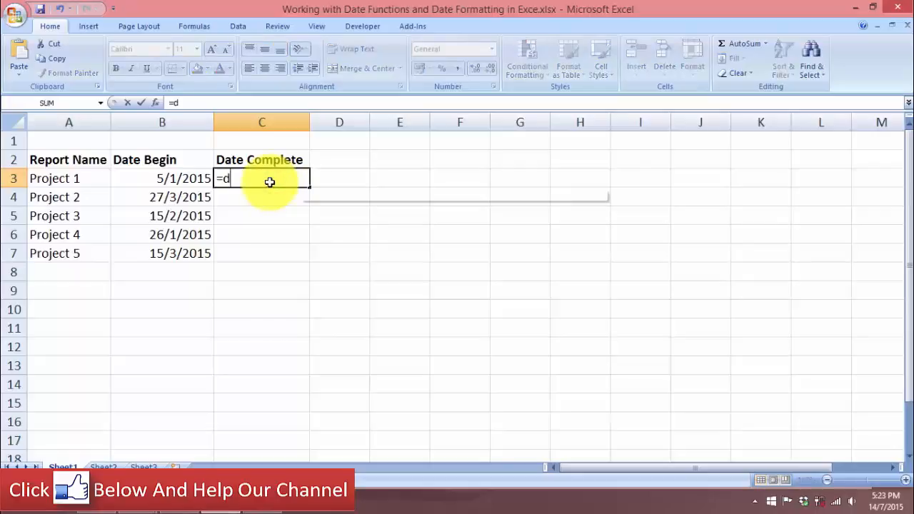
type("ate")
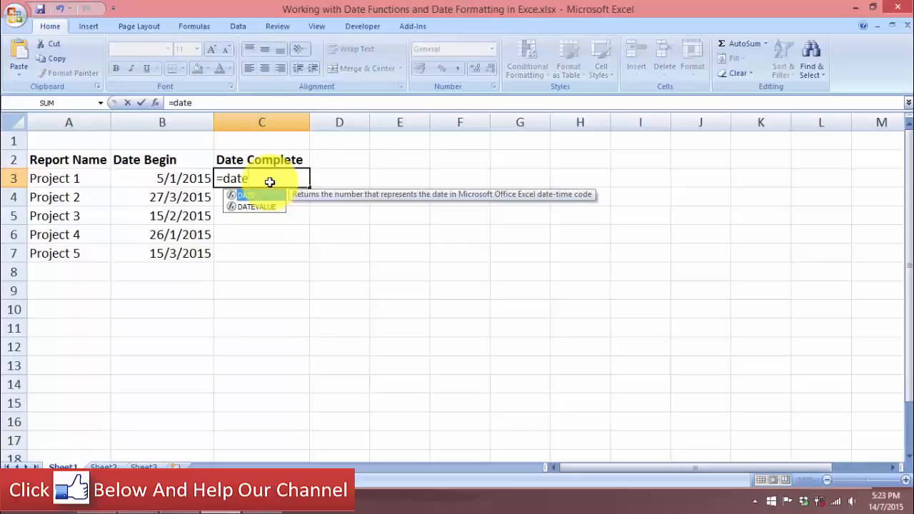
key("Tab")
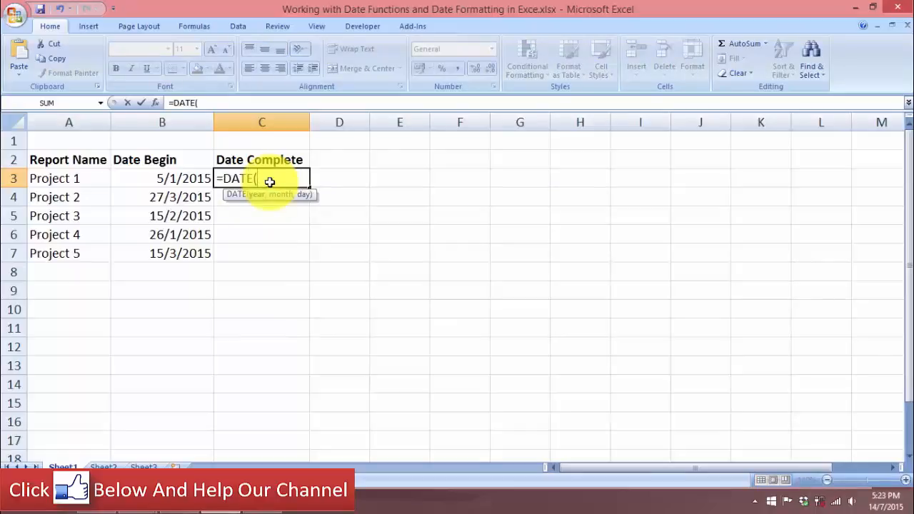
left_click(178, 180)
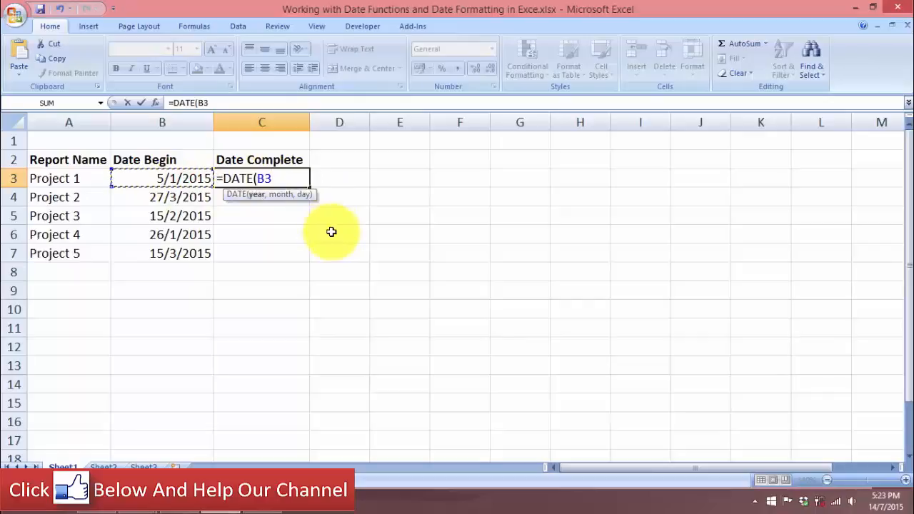
type(")")
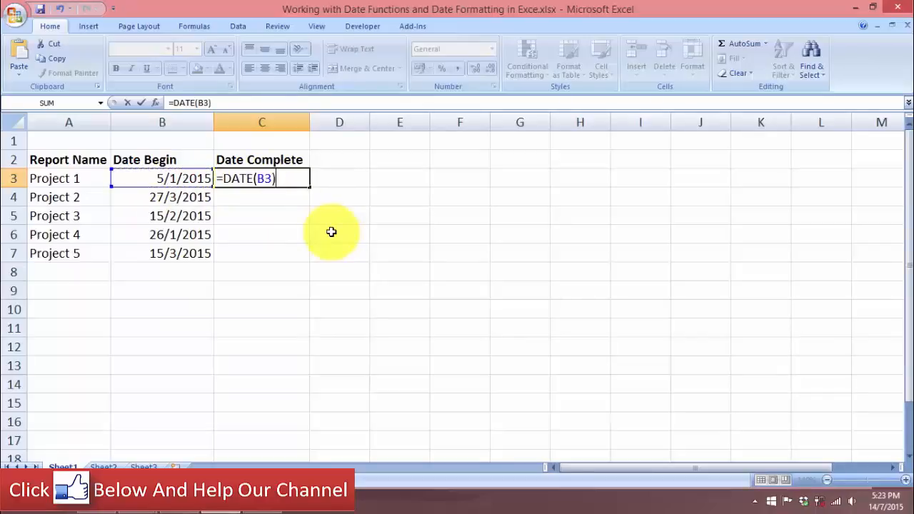
key("BackSpace")
key("BackSpace")
key("BackSpace")
key("BackSpace")
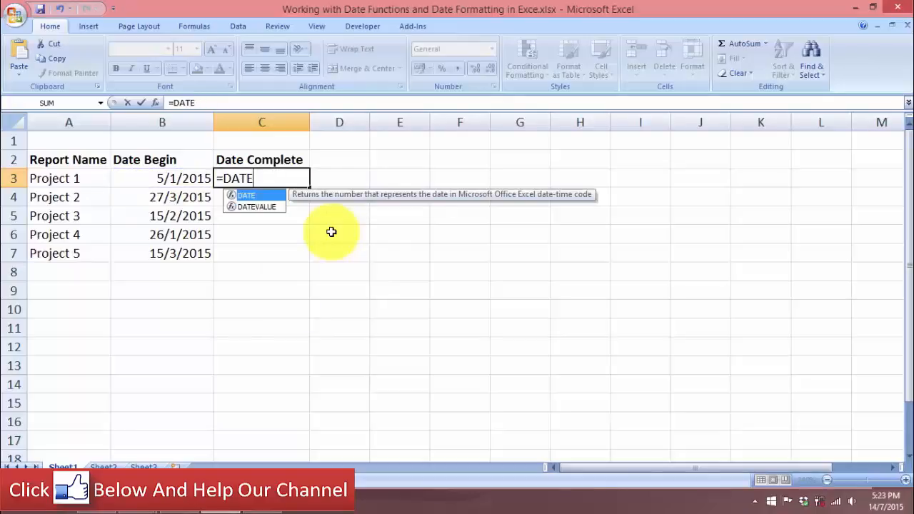
Try the DATE function in cell C3 with B3 as the year, month and day arguments, and undo the entry
key("ctrl+a")
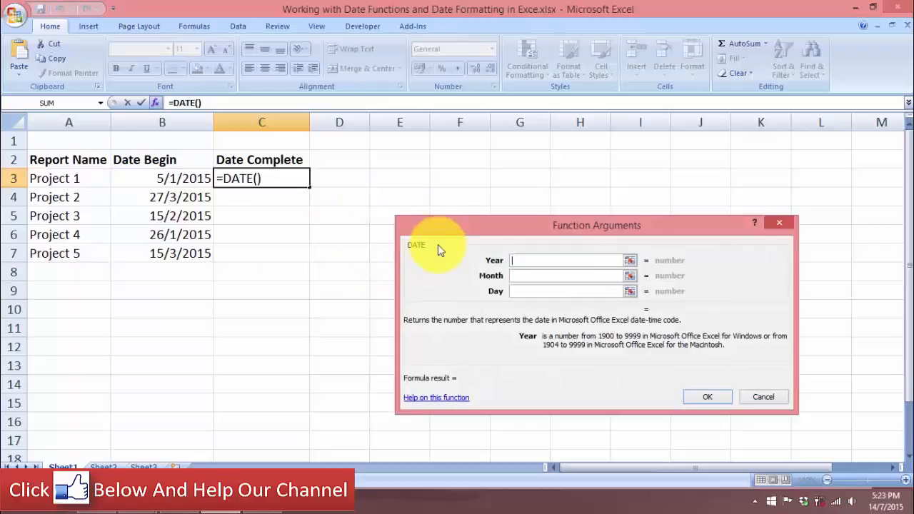
left_click_drag(442, 226, 356, 213)
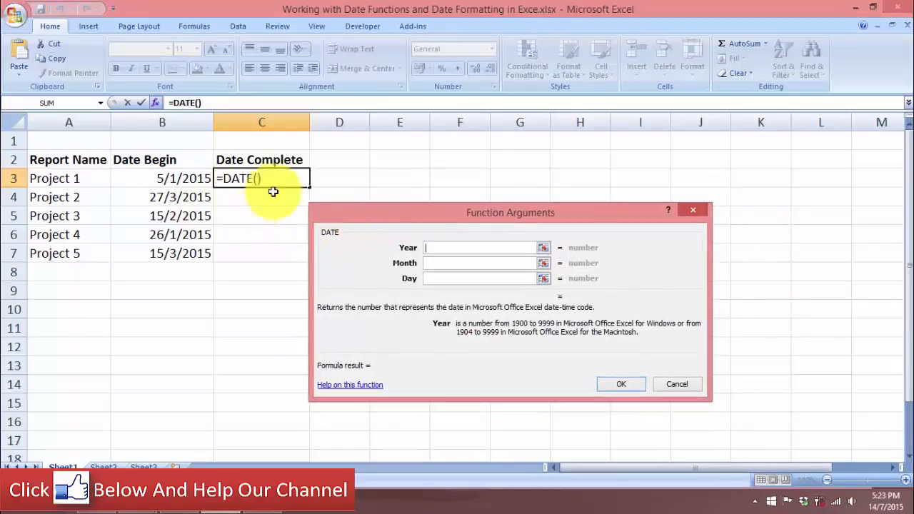
left_click(475, 247)
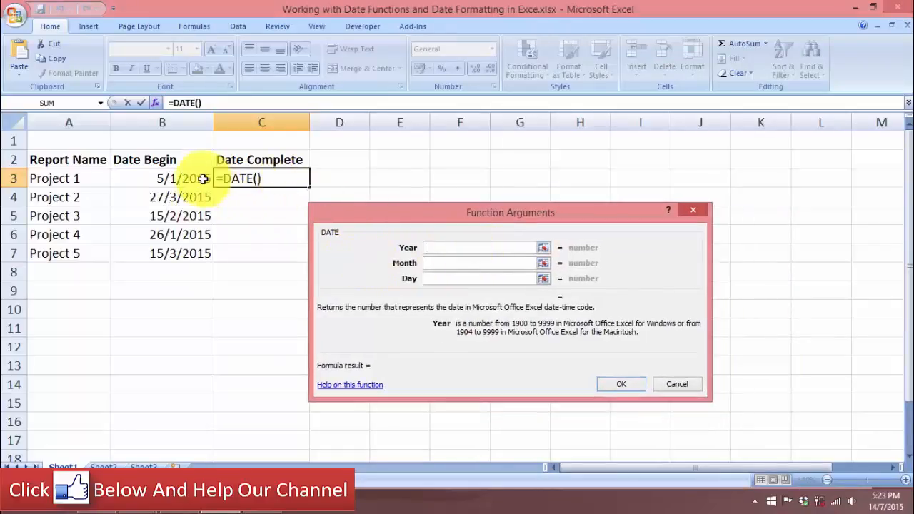
left_click(200, 179)
left_click(432, 262)
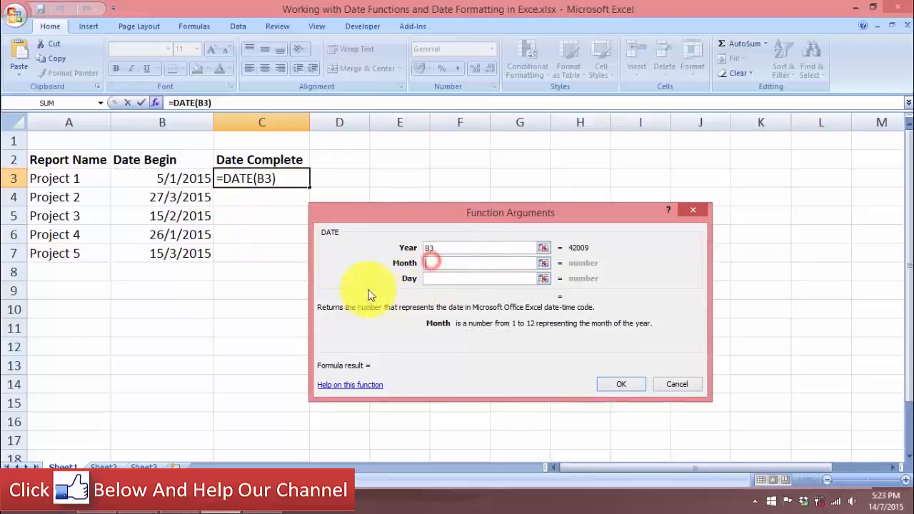
left_click(203, 180)
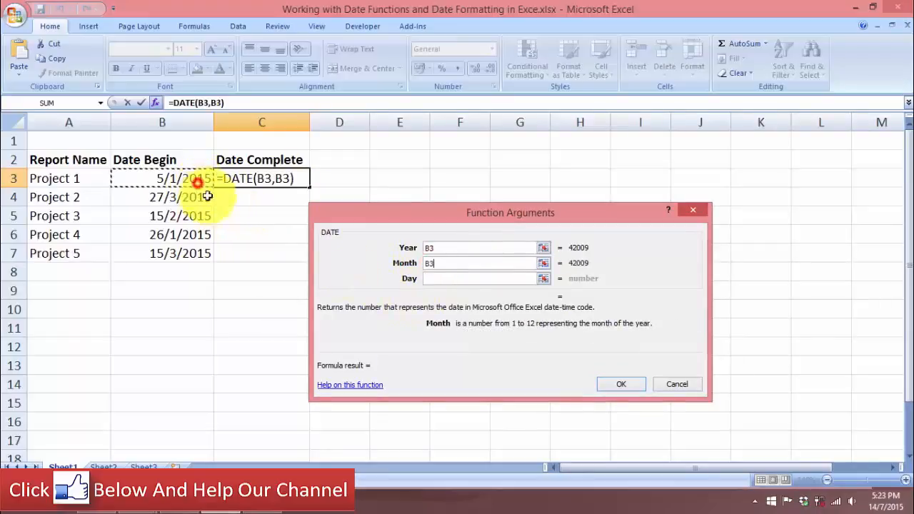
left_click(435, 279)
left_click(200, 179)
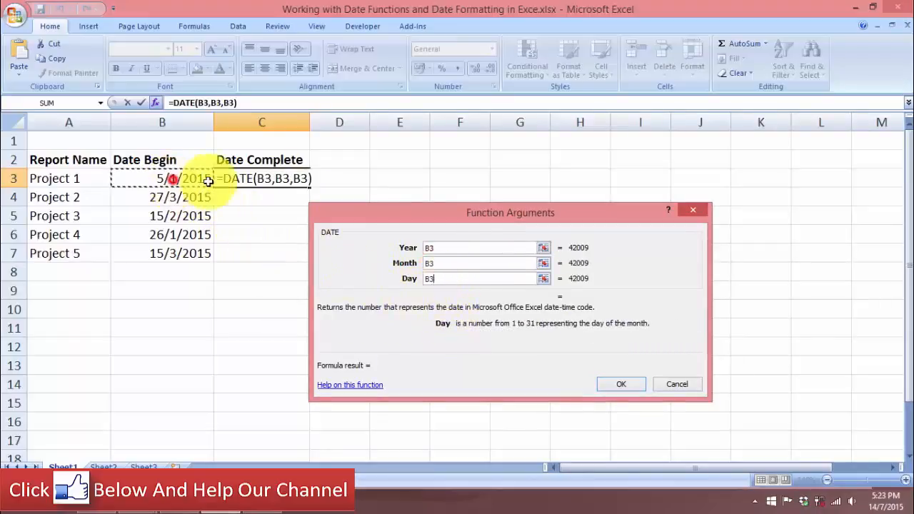
left_click(607, 382)
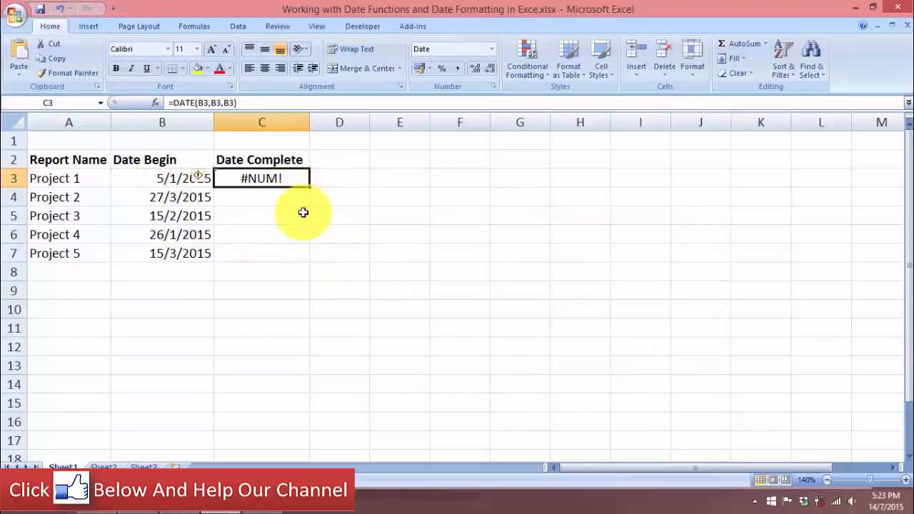
left_click(60, 9)
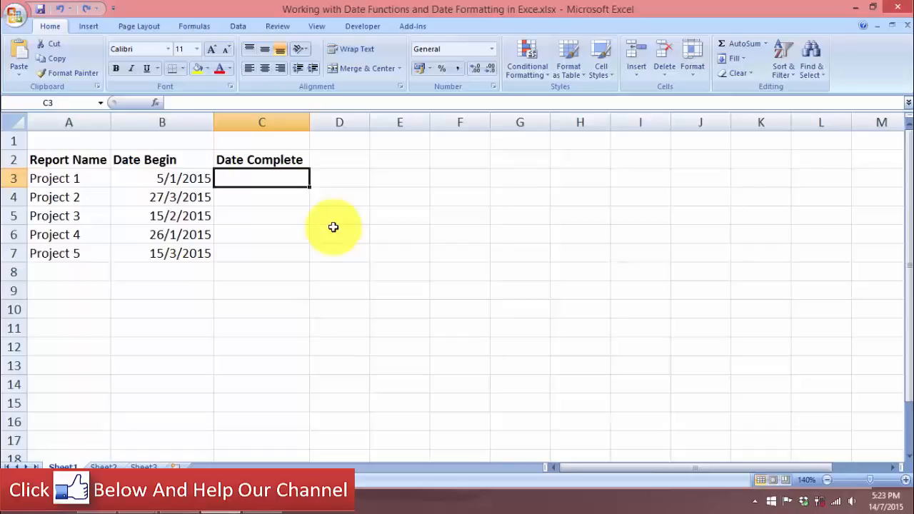
Start a DATE function in cell C3 through its function arguments and set the year argument to year(B3)+9
left_click(266, 180)
type("=date")
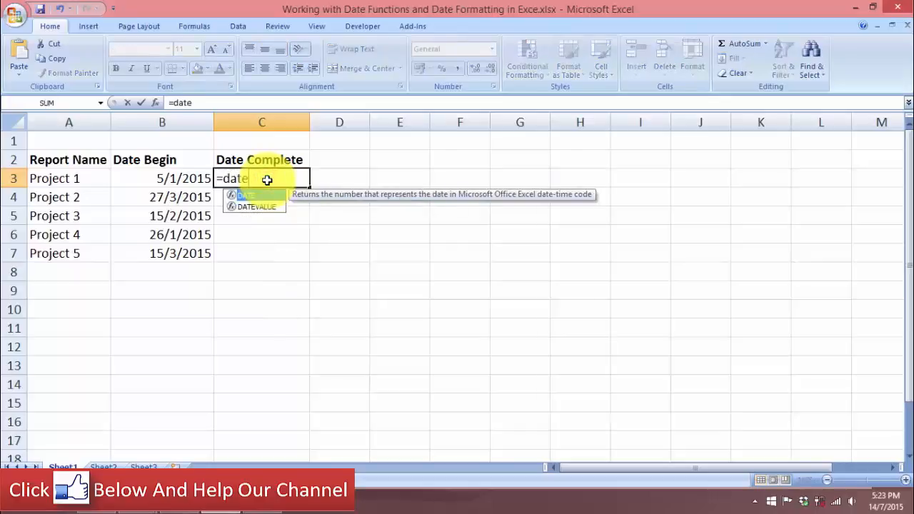
key("Tab")
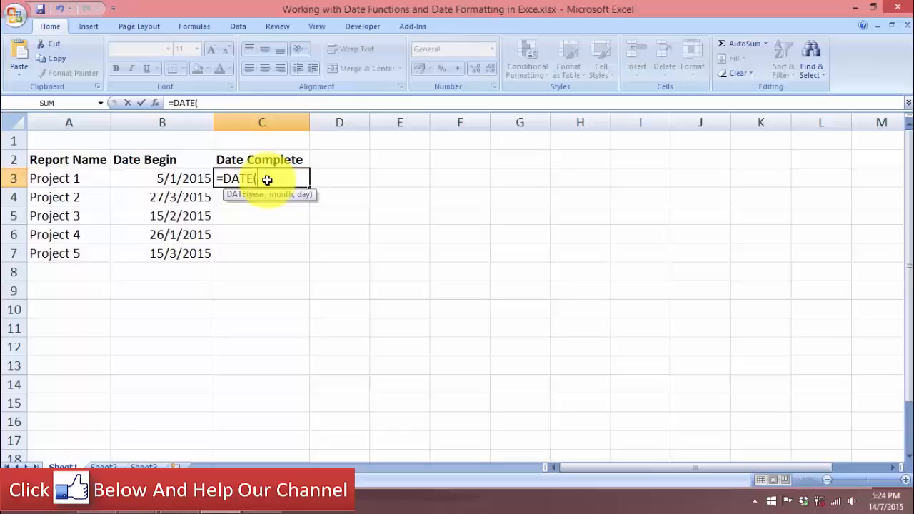
key("ctrl+a")
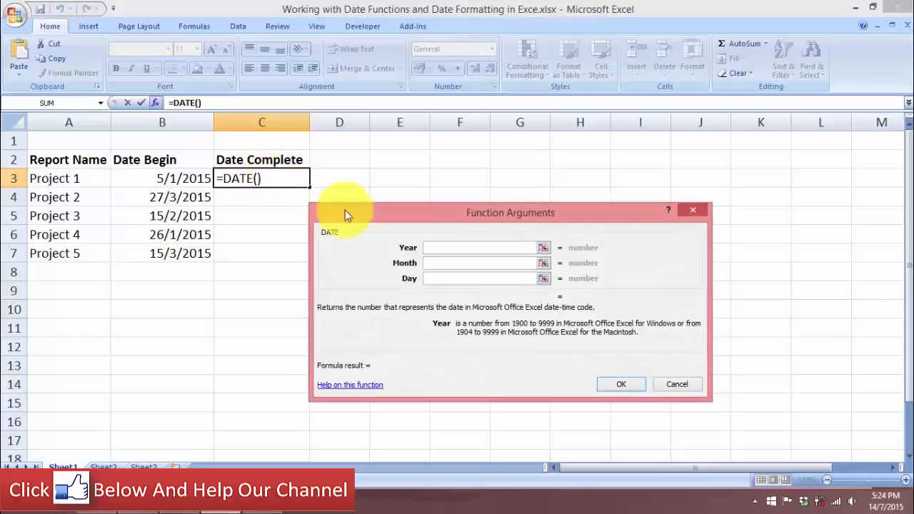
left_click_drag(488, 212, 532, 164)
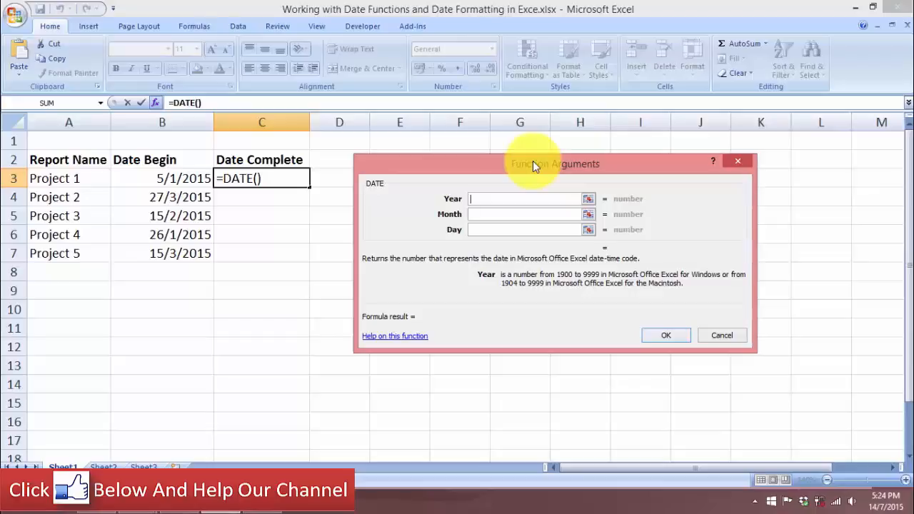
type("year")
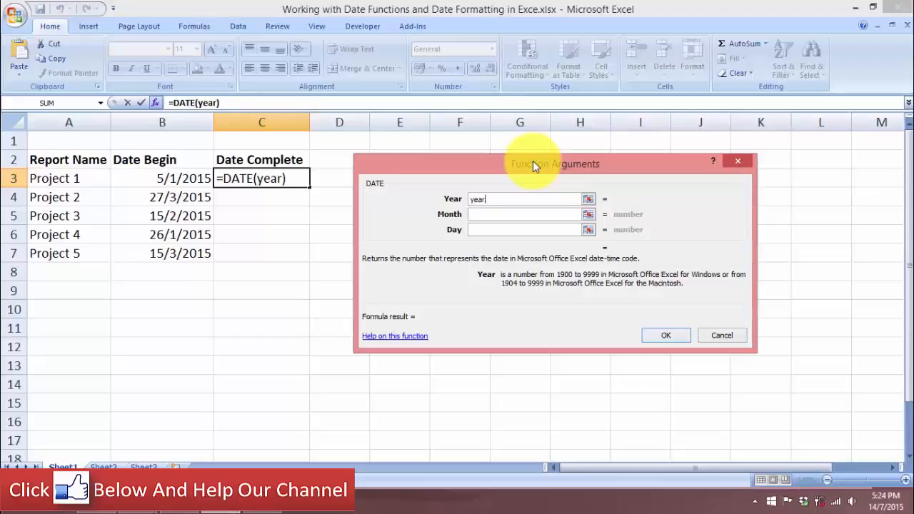
type("(")
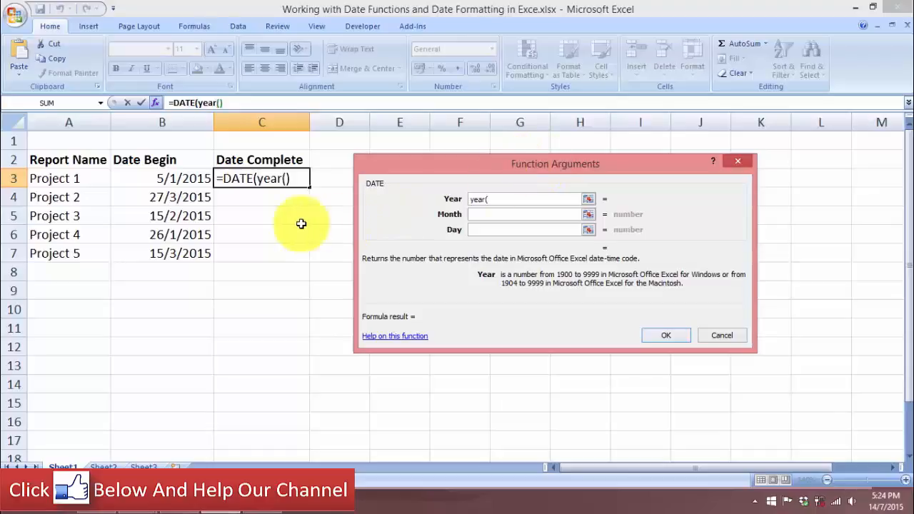
left_click(188, 182)
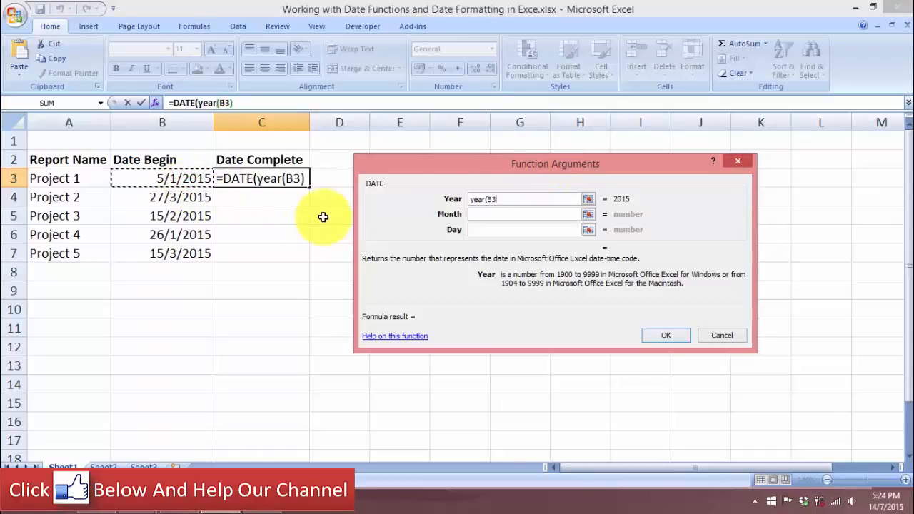
type(")")
type("+9")
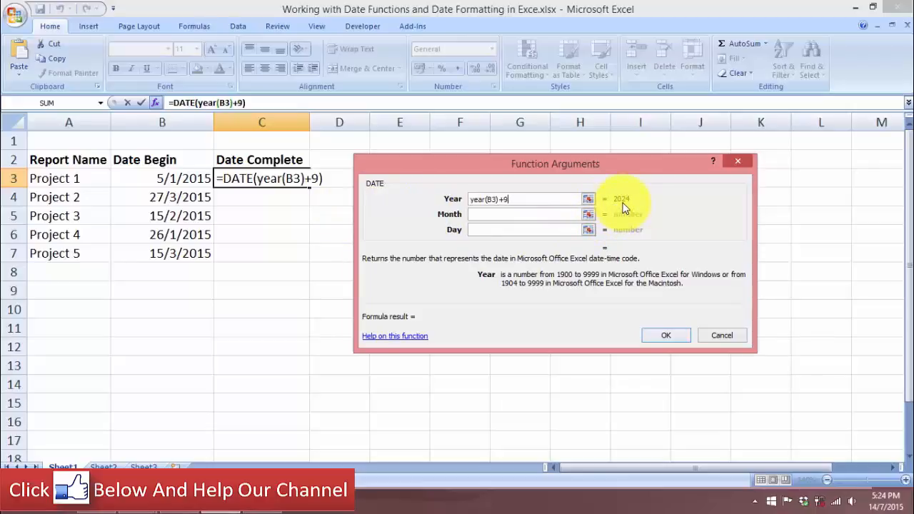
Set the month argument of the DATE function to month(B3)+9
left_click(516, 217)
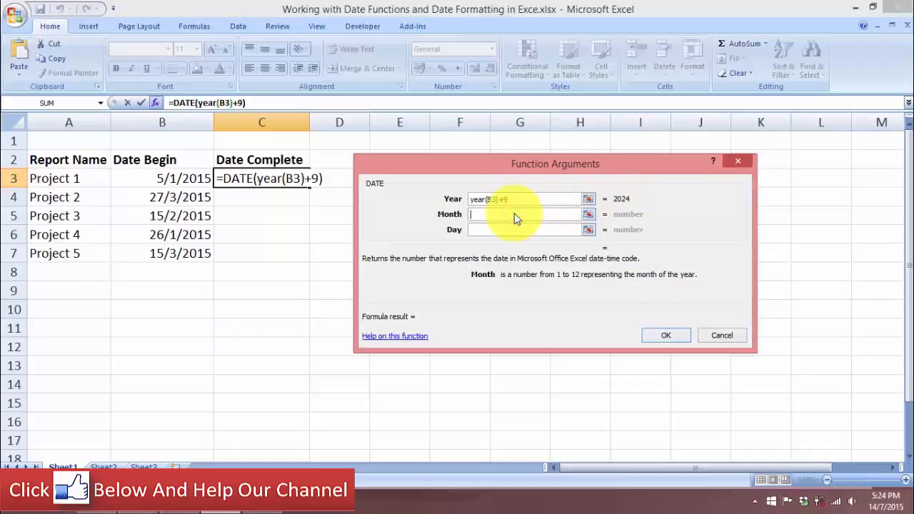
type("month(")
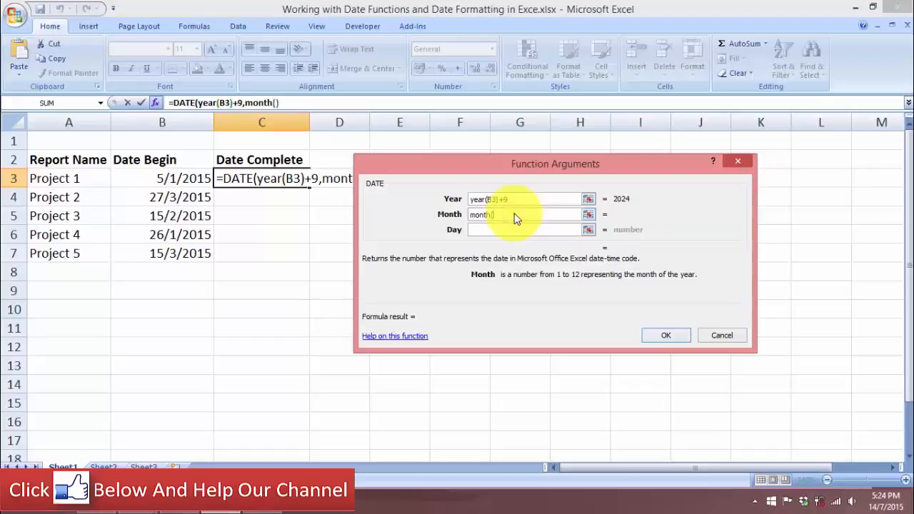
left_click(200, 178)
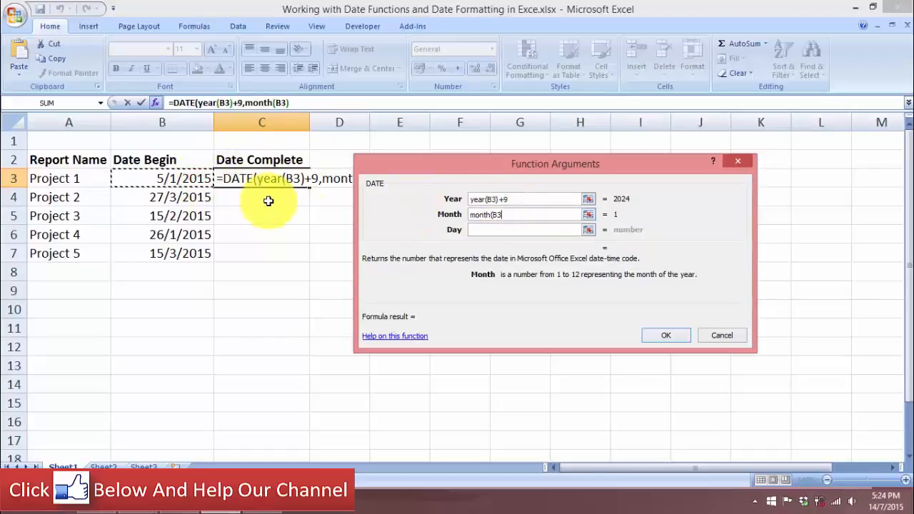
type(")")
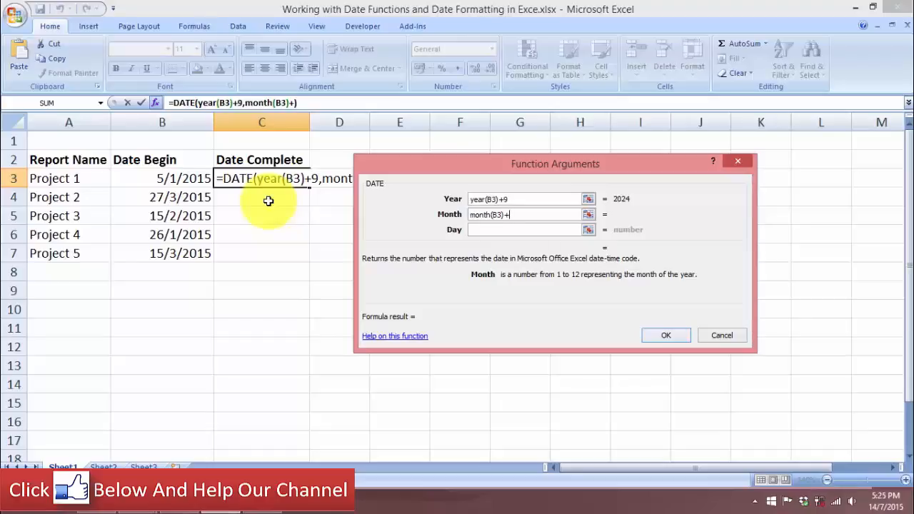
type("+9")
left_click(524, 199)
Set the day argument of the DATE function to day(B3)
left_click(519, 230)
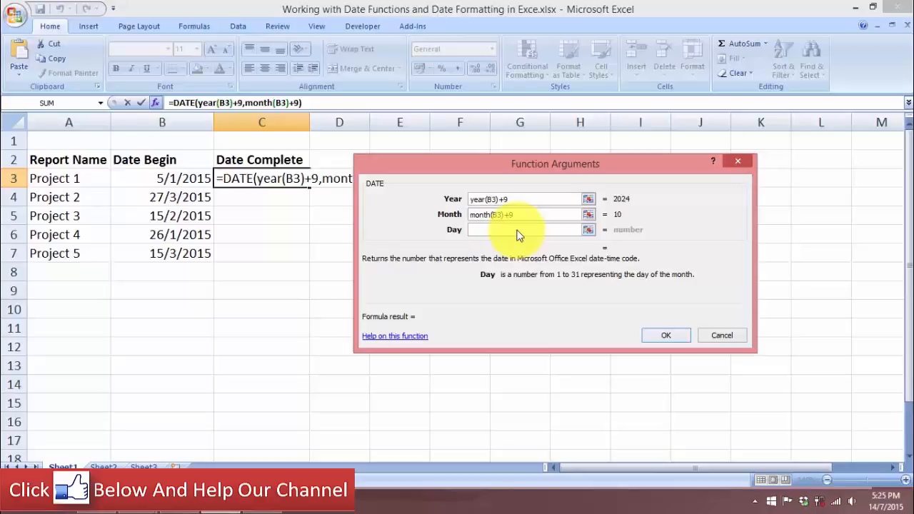
type("day(")
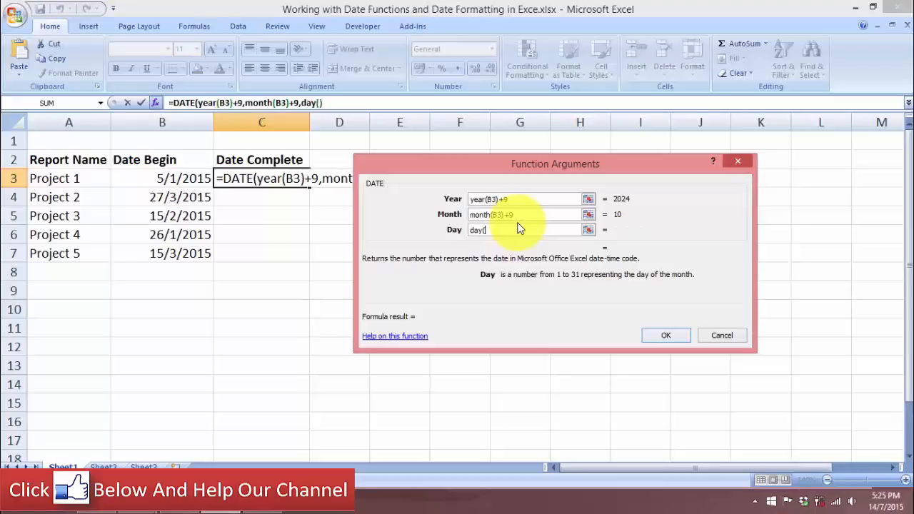
left_click(195, 180)
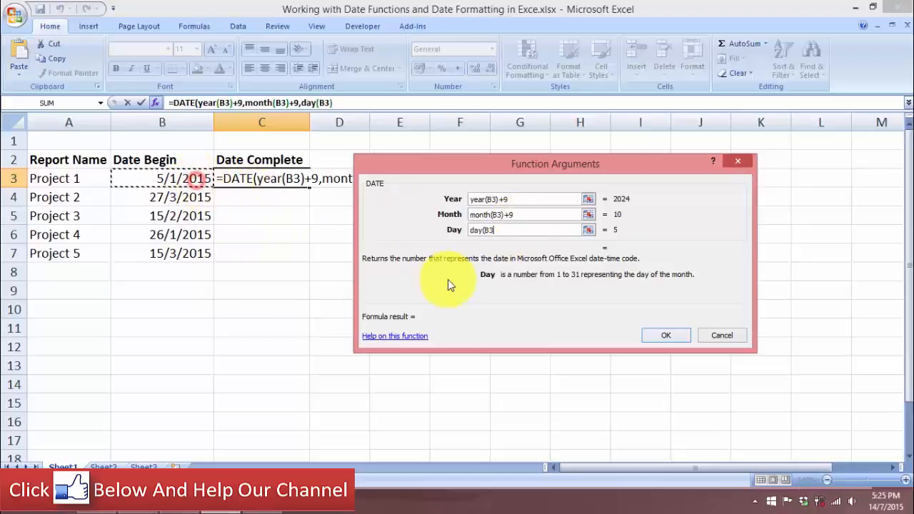
type(")")
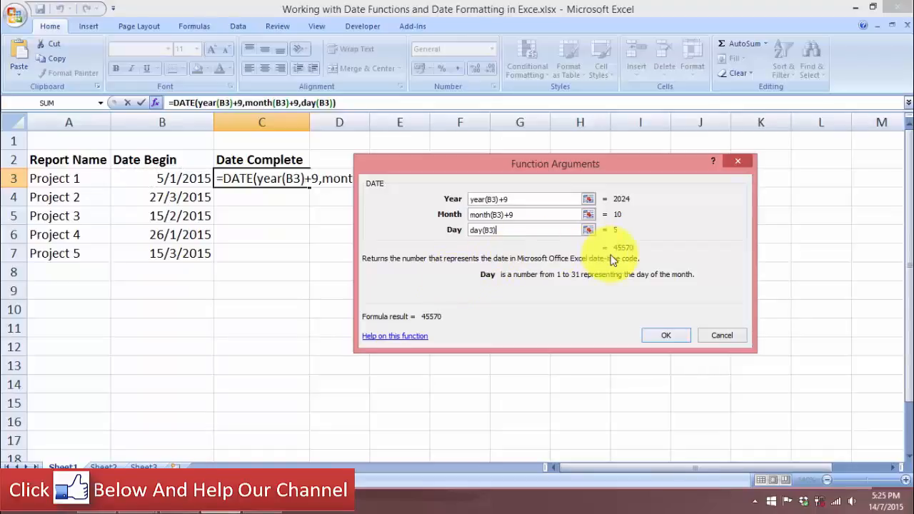
Try adding 9 to the day argument of the DATE function, and remove it again
type("+9")
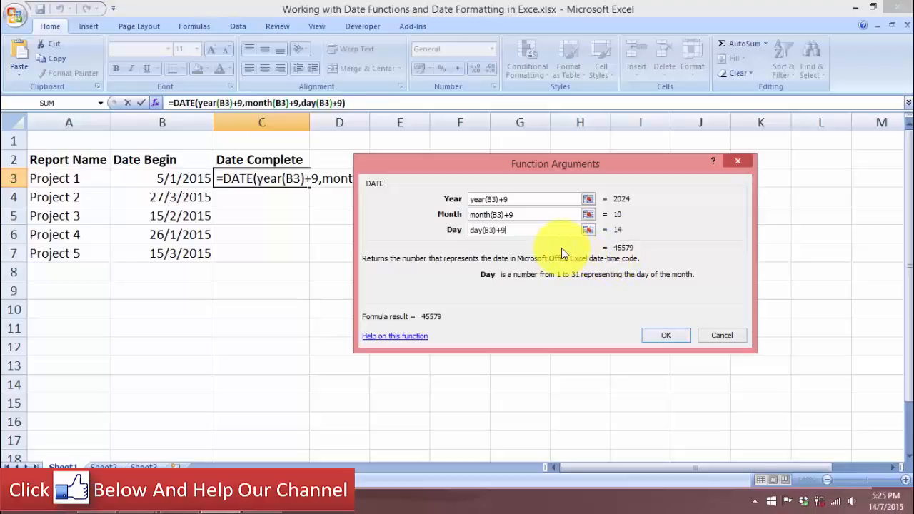
key("BackSpace")
key("BackSpace")
Reduce the year argument of the DATE function to year(B3) and enter the function in C3
left_click(519, 199)
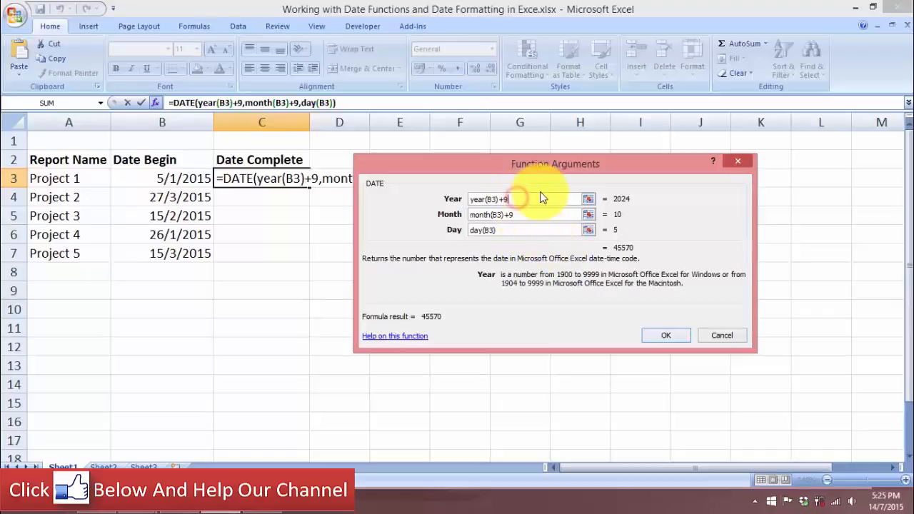
key("BackSpace")
key("BackSpace")
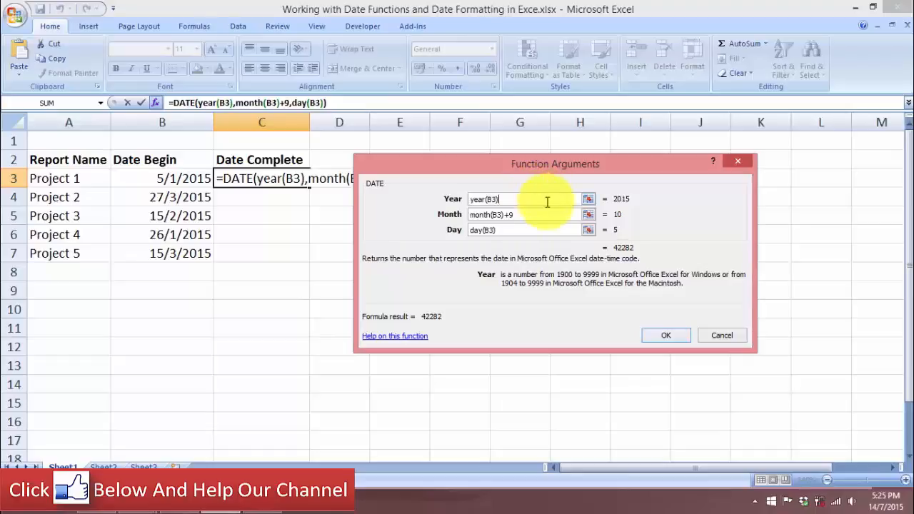
left_click(547, 202)
left_click(656, 340)
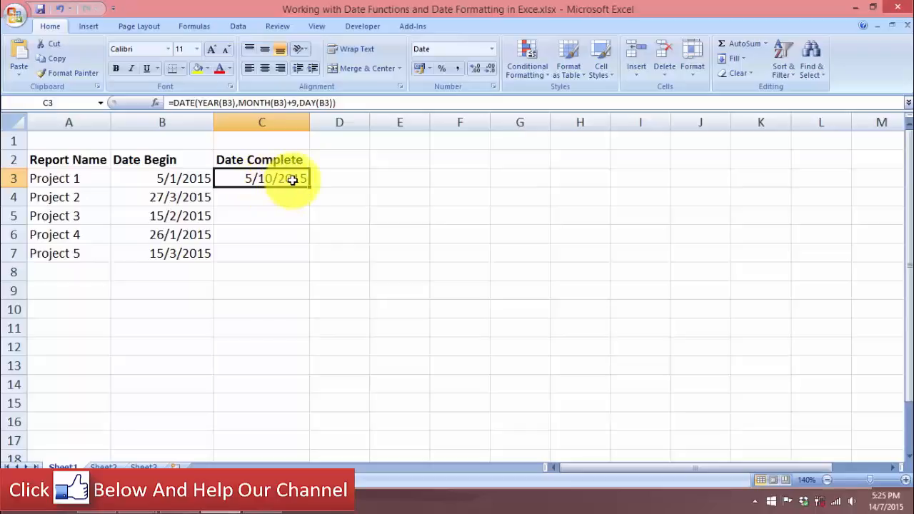
Fill the DATE formula from C3 down through C7 and open the copied formula in C4 for inspection
left_click_drag(309, 187, 311, 206)
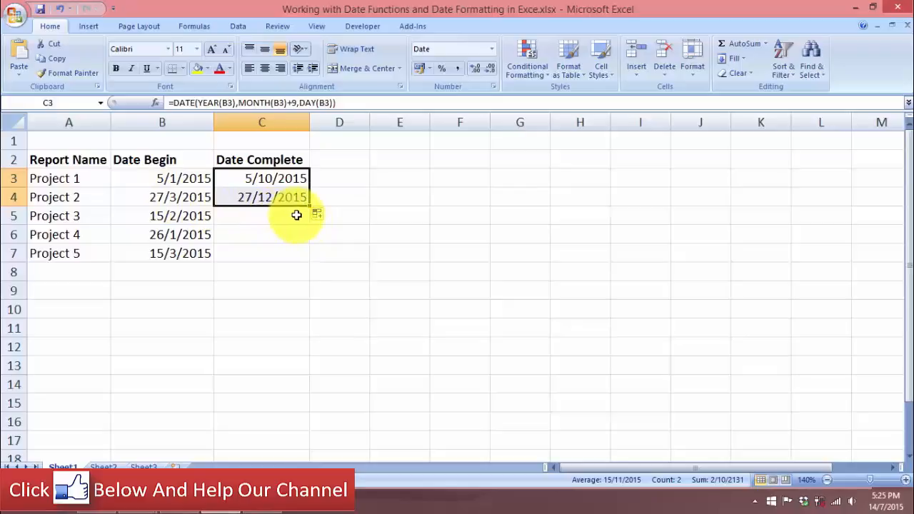
left_click_drag(307, 206, 310, 223)
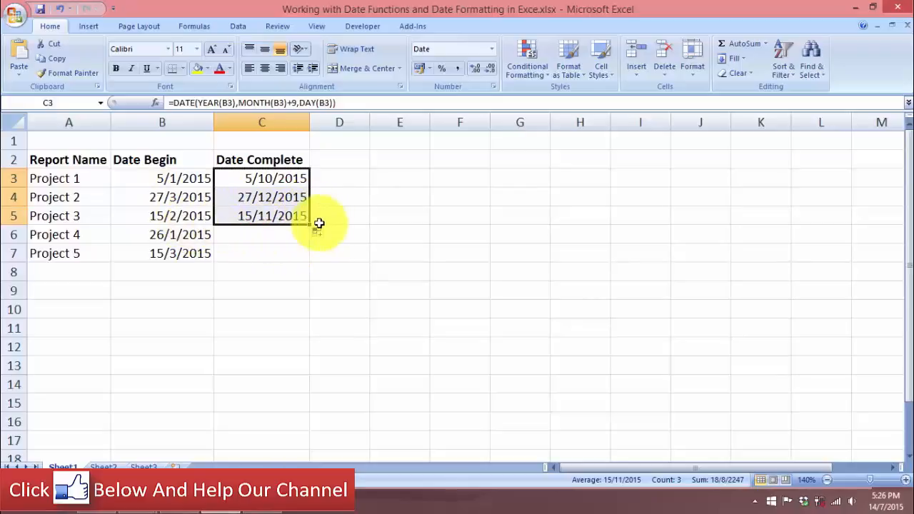
left_click_drag(311, 224, 312, 259)
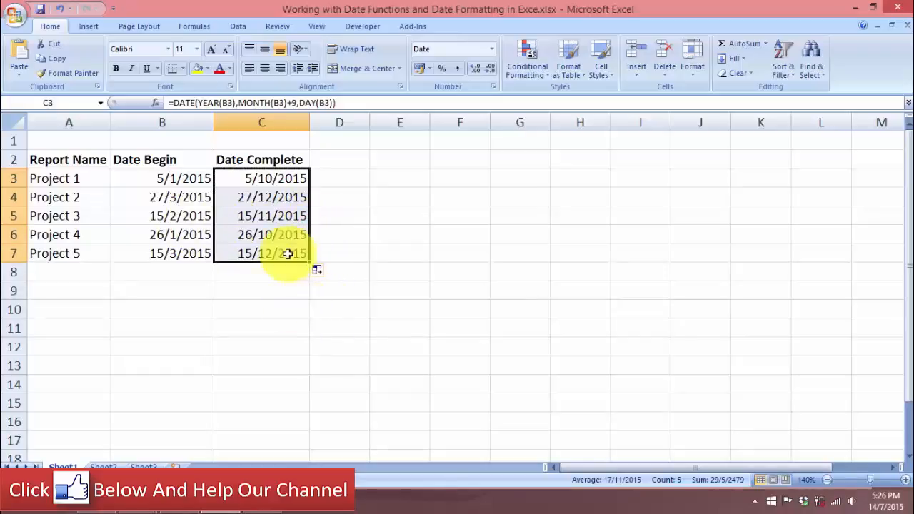
double_click(290, 198)
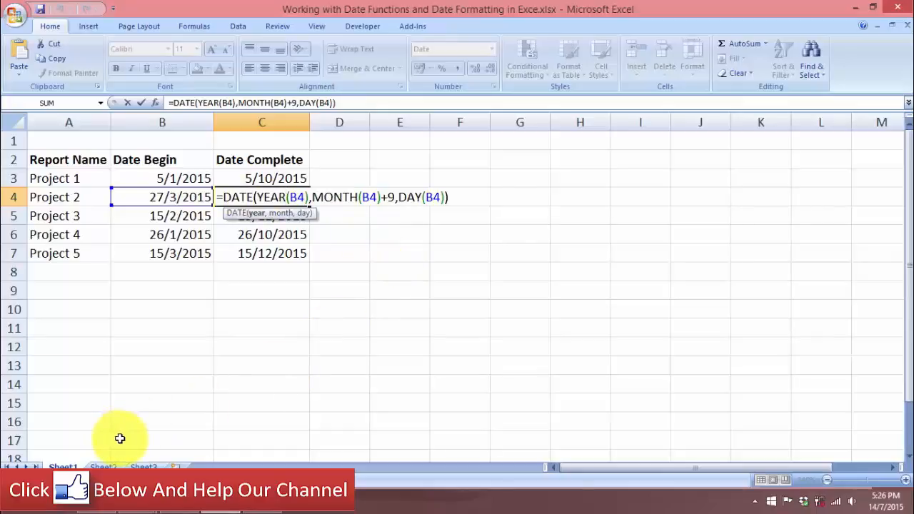
On Sheet2, display the serial numbers behind the dates in E4:E9 and narrow column D slightly
left_click(103, 467)
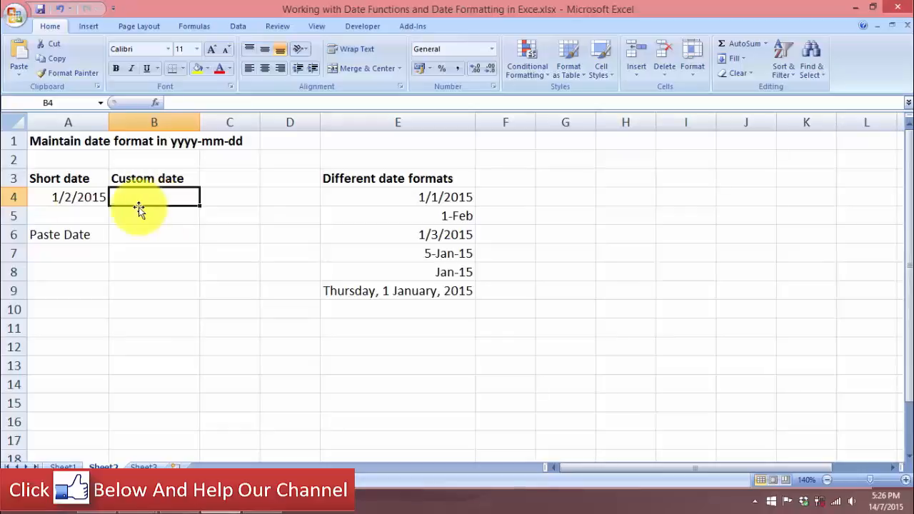
left_click(84, 198)
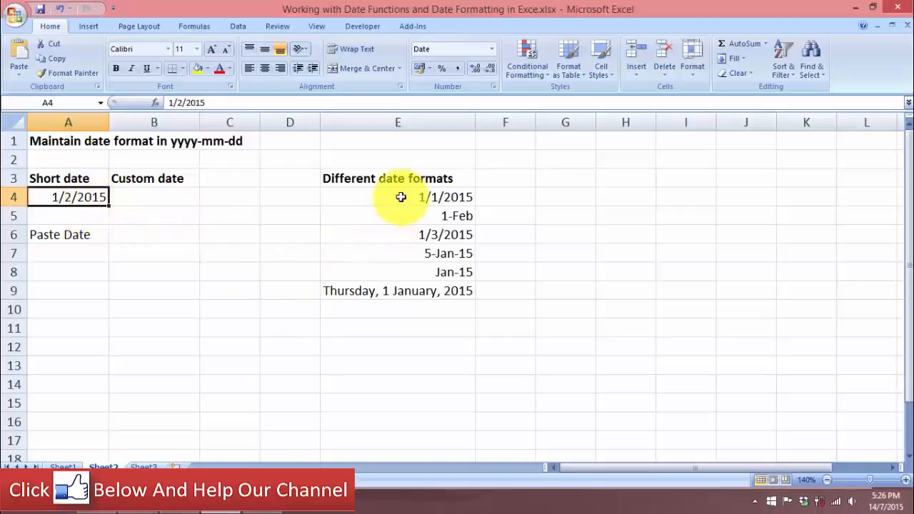
left_click_drag(400, 197, 406, 290)
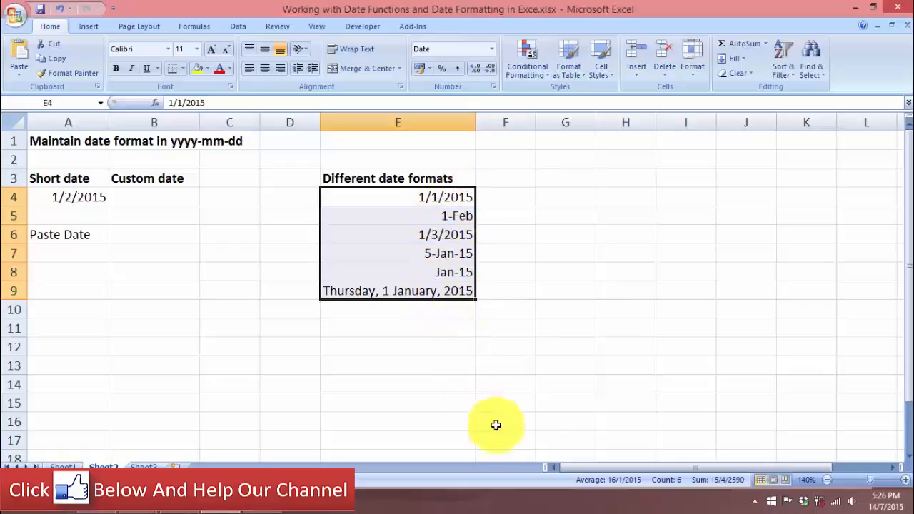
key("ctrl+grave")
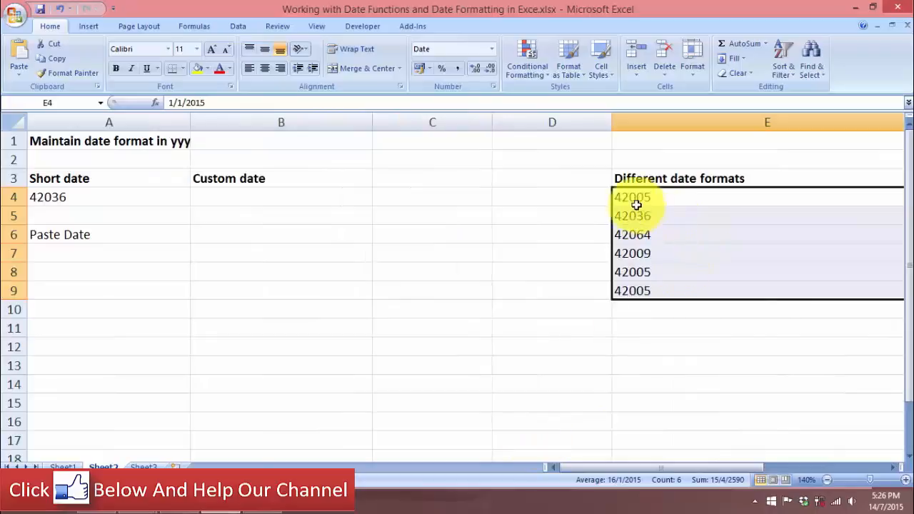
left_click_drag(611, 122, 574, 123)
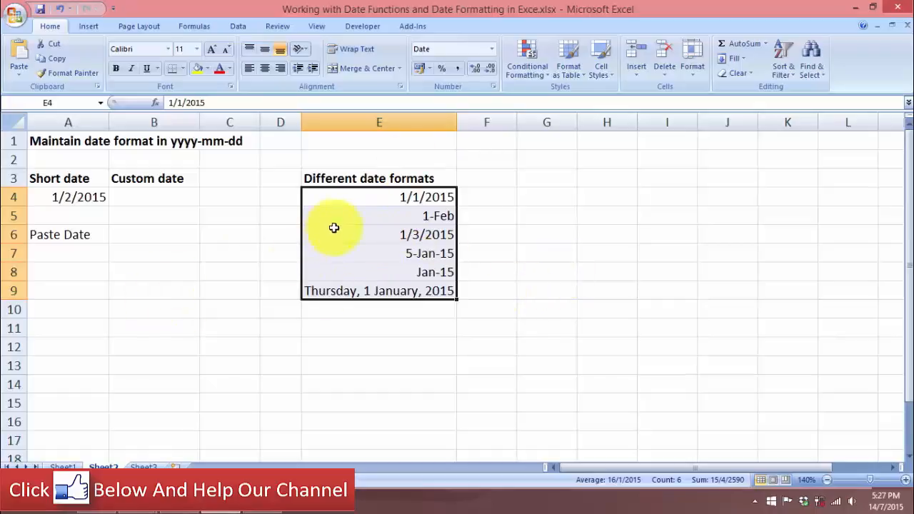
left_click(130, 241)
left_click(137, 365)
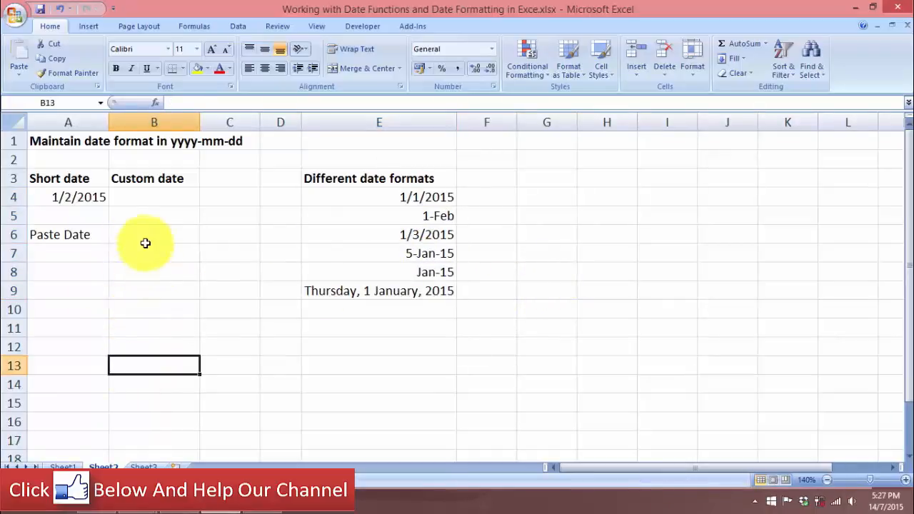
left_click_drag(145, 242, 153, 379)
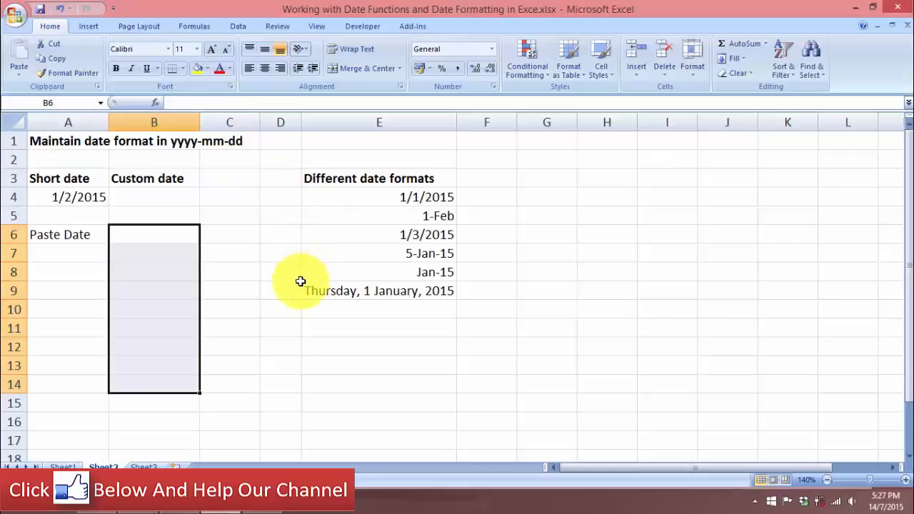
left_click(231, 283)
left_click(165, 237)
left_click_drag(164, 237, 163, 438)
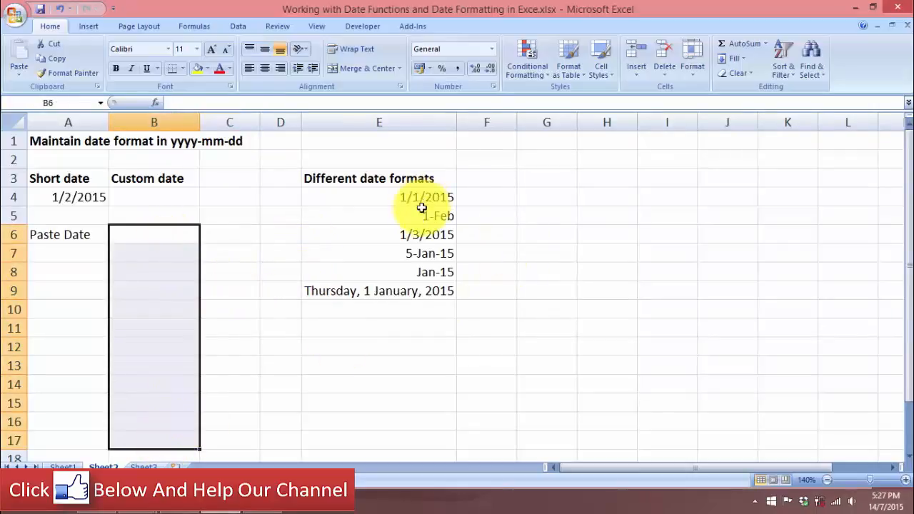
left_click(176, 266)
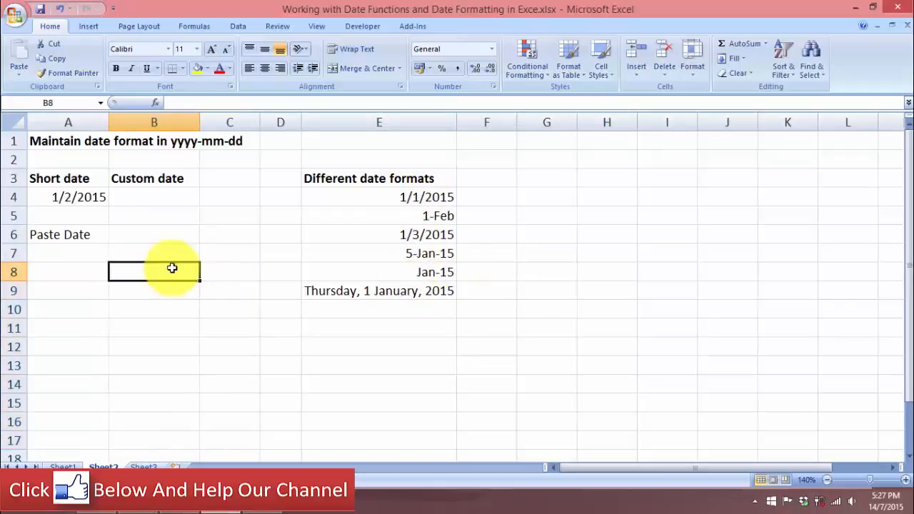
Apply the custom number format yyyy/mm/dd to cells B6:B17
left_click_drag(163, 231, 186, 442)
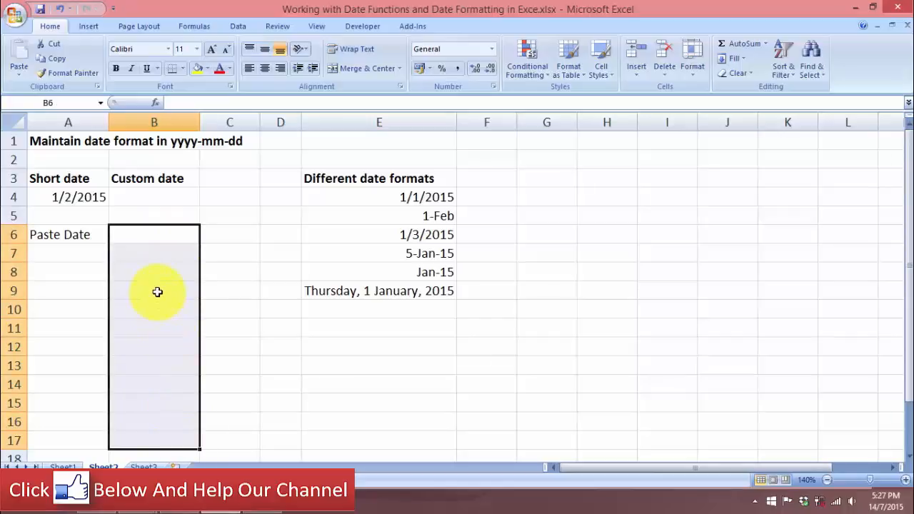
right_click(159, 244)
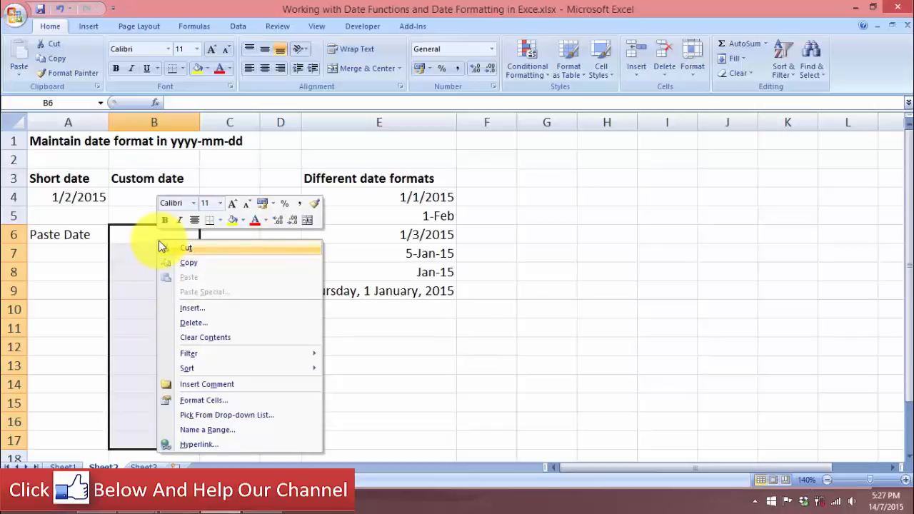
left_click(220, 400)
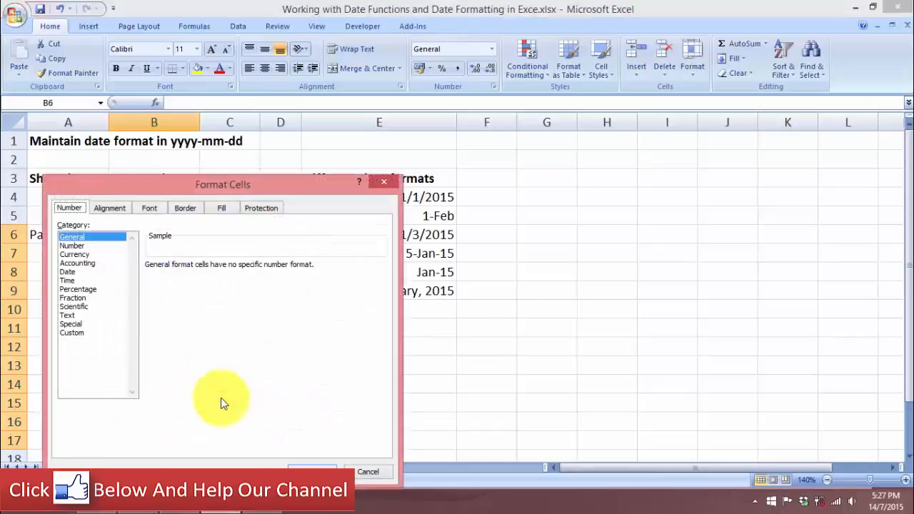
left_click_drag(264, 187, 490, 130)
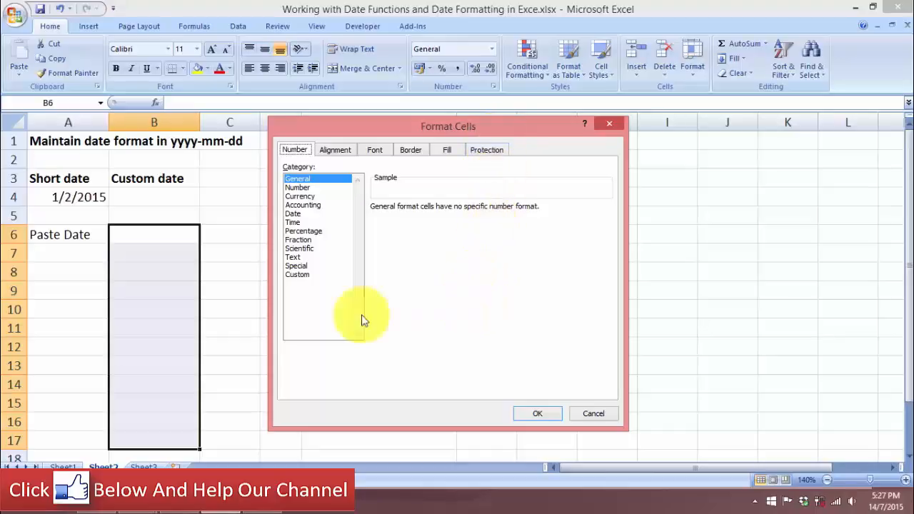
left_click(298, 213)
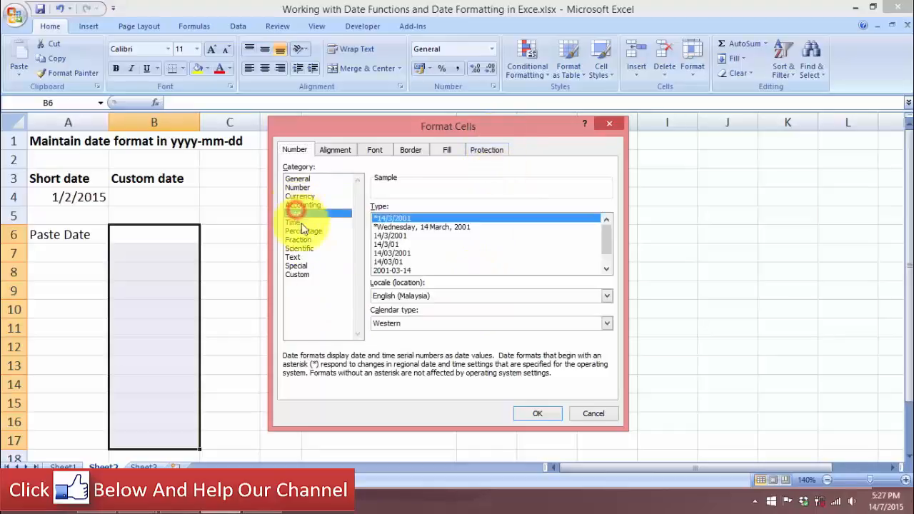
left_click(299, 275)
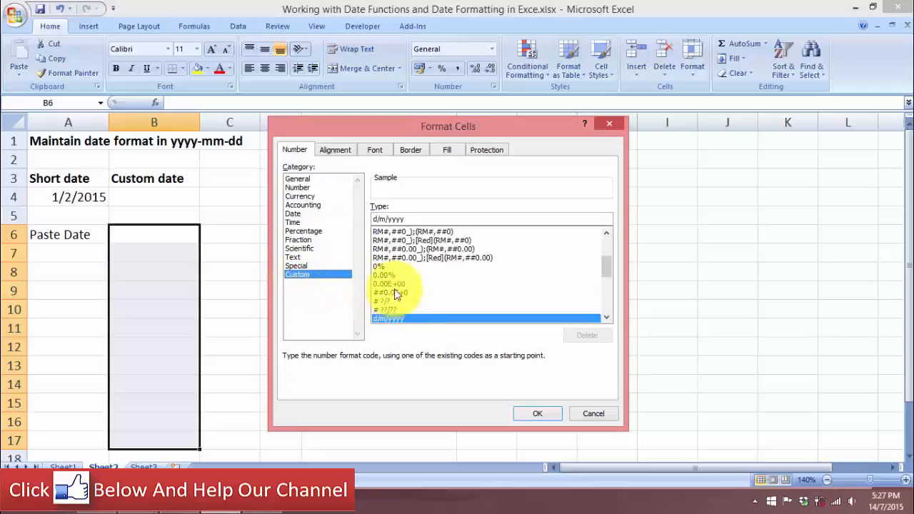
left_click(389, 218)
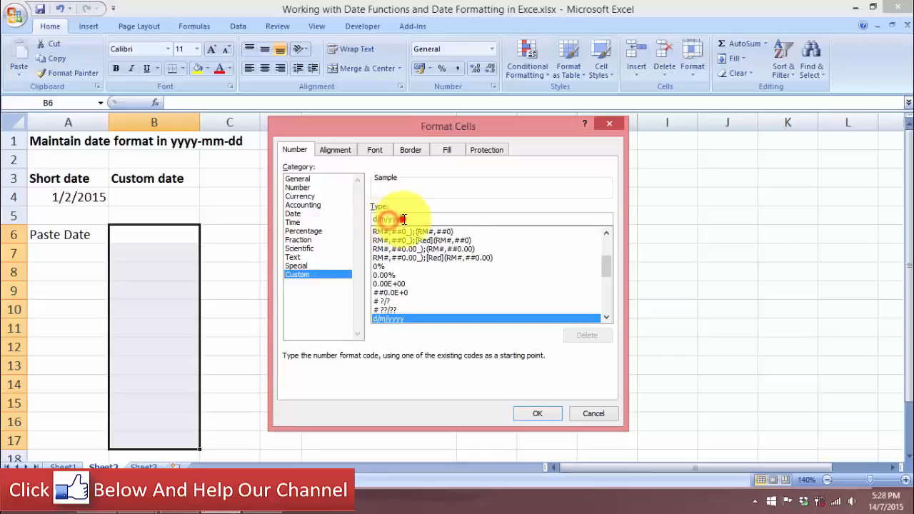
left_click_drag(406, 219, 359, 219)
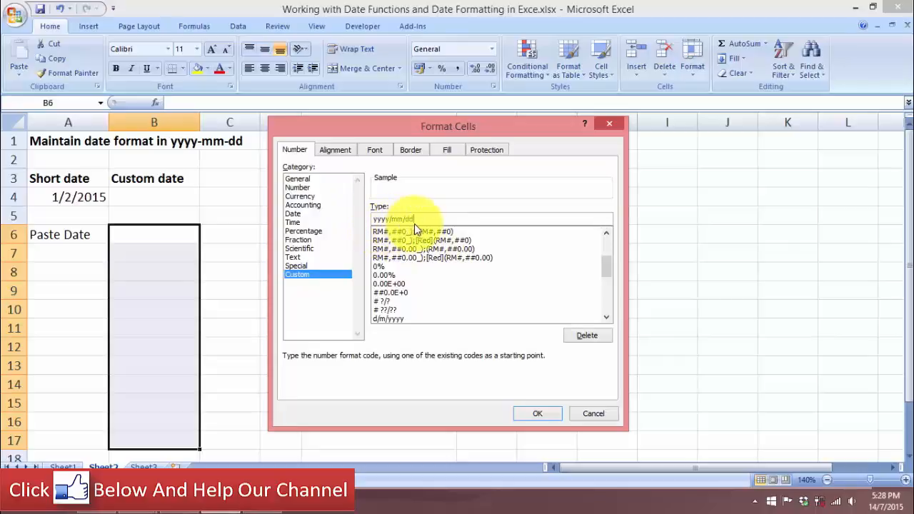
left_click(532, 413)
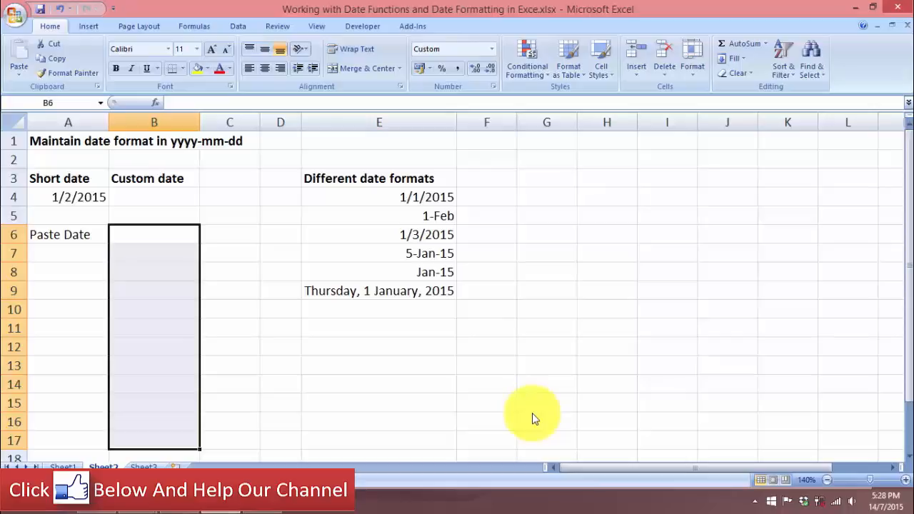
Copy the dates in E4:E9 to the cells starting at B6 and fit column B's width to its contents
left_click_drag(414, 197, 412, 290)
right_click(413, 293)
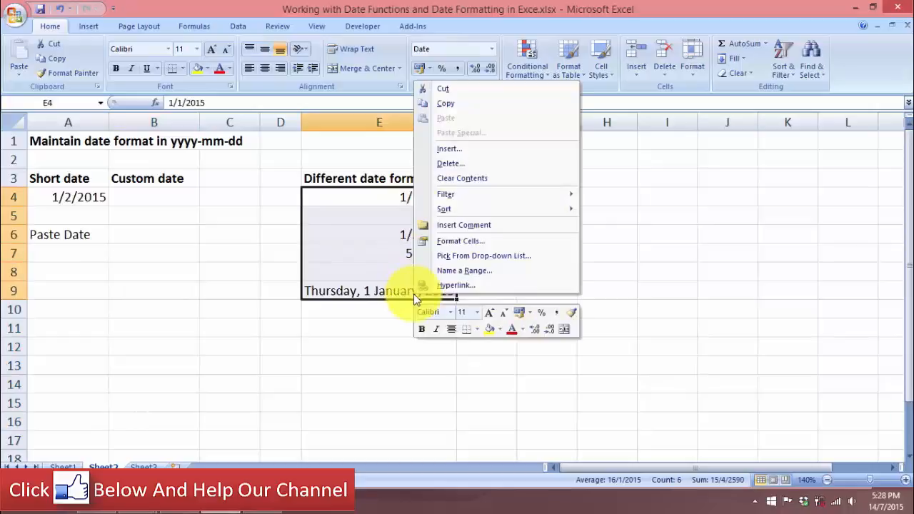
left_click(450, 104)
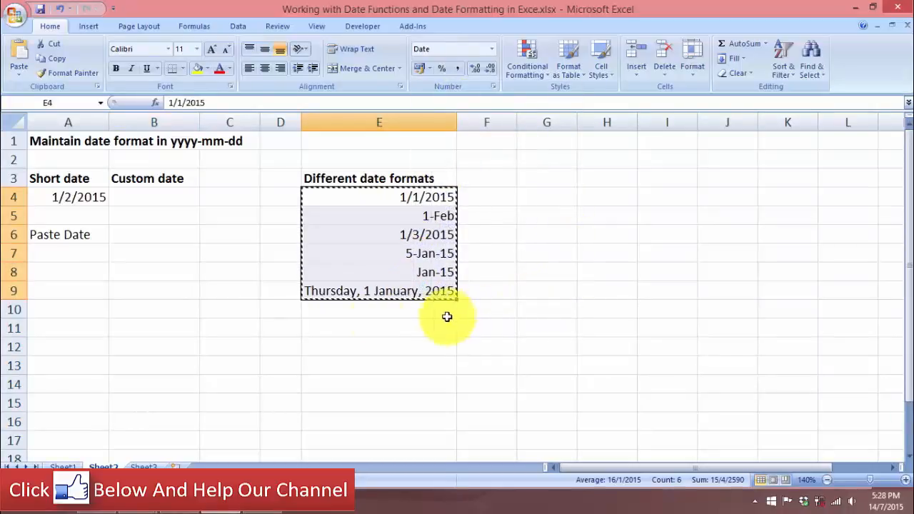
left_click(165, 233)
right_click(165, 233)
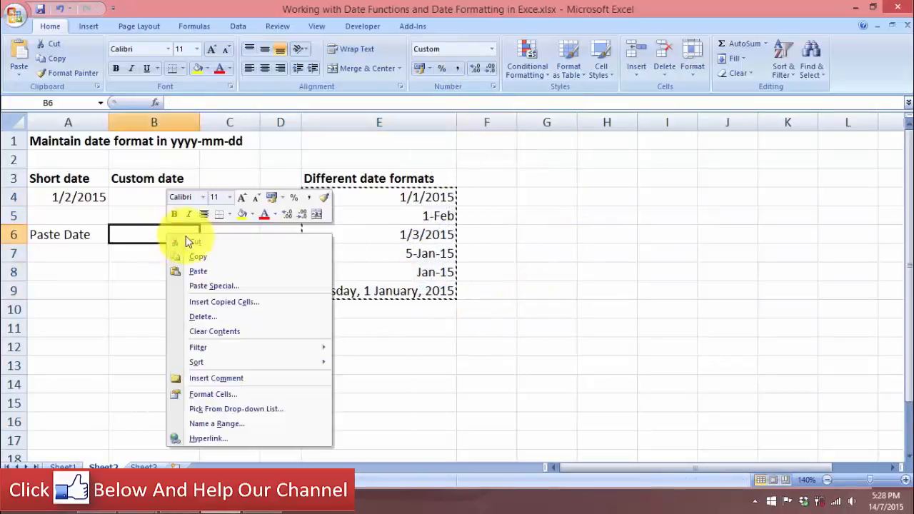
left_click(193, 270)
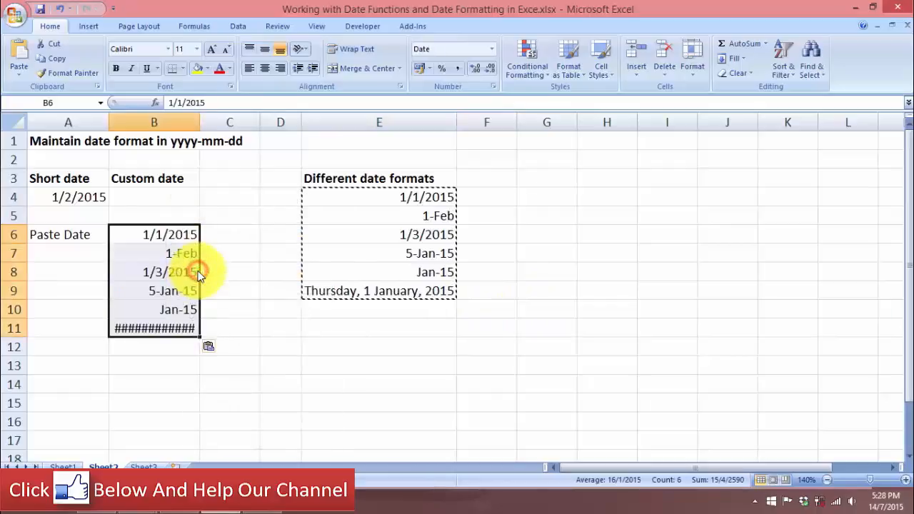
double_click(200, 122)
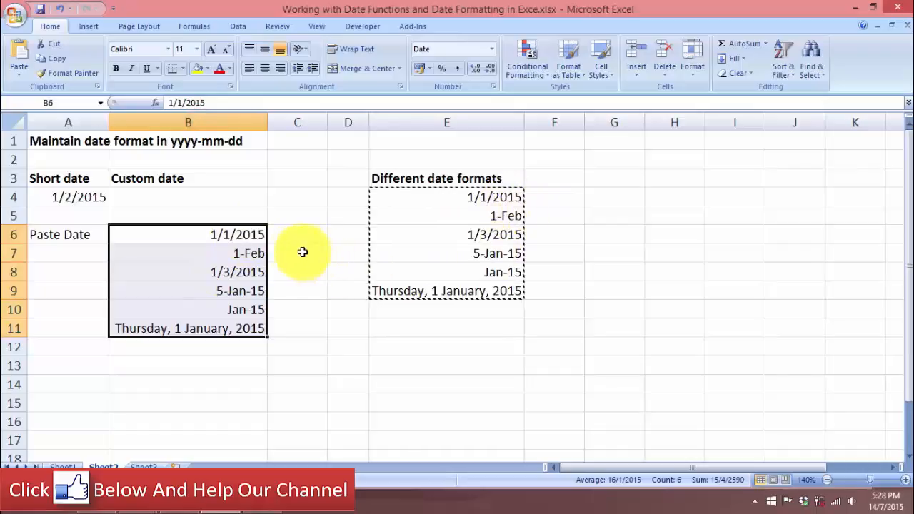
left_click_drag(242, 237, 259, 331)
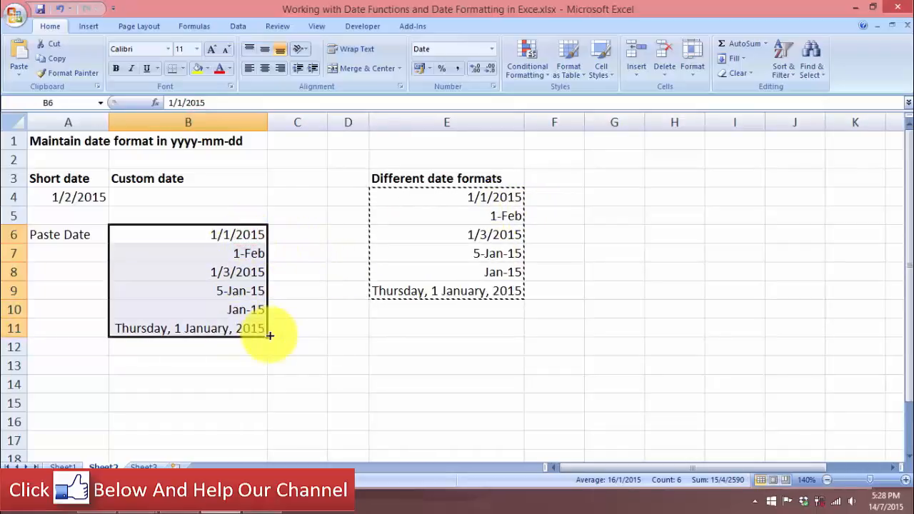
right_click(259, 327)
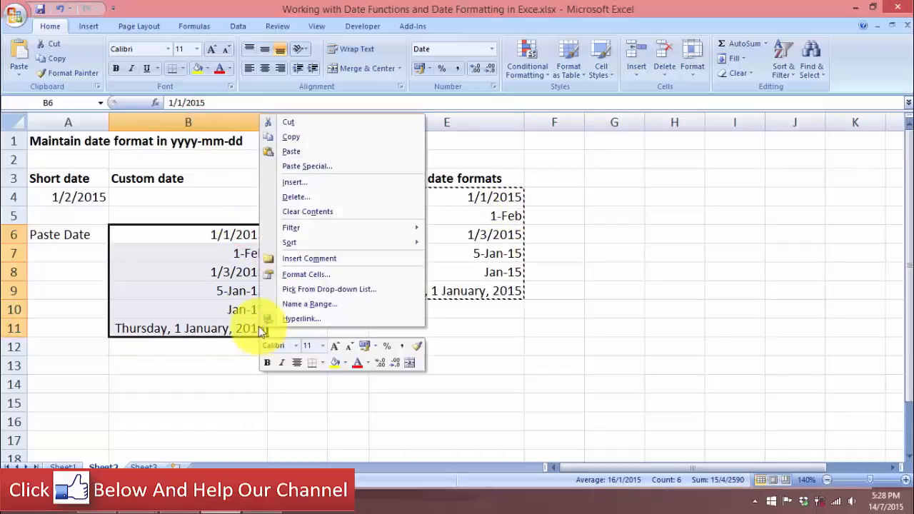
left_click(316, 170)
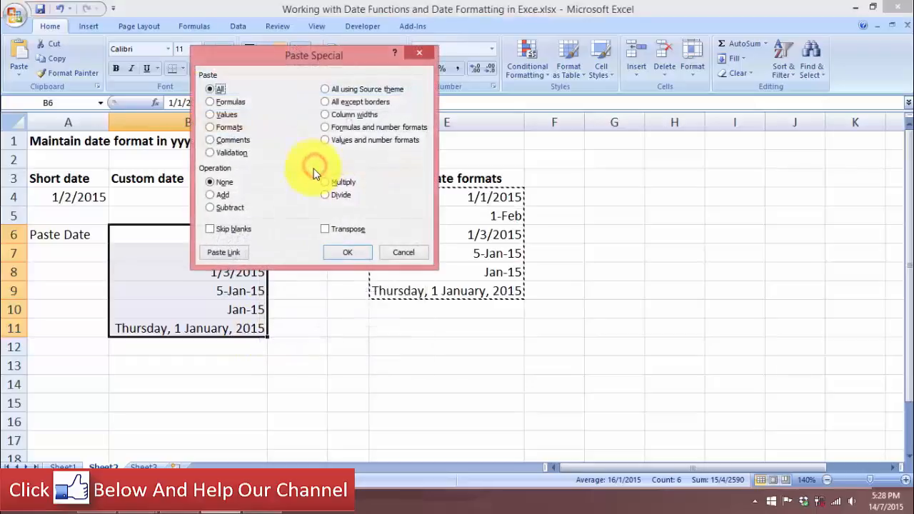
left_click(400, 255)
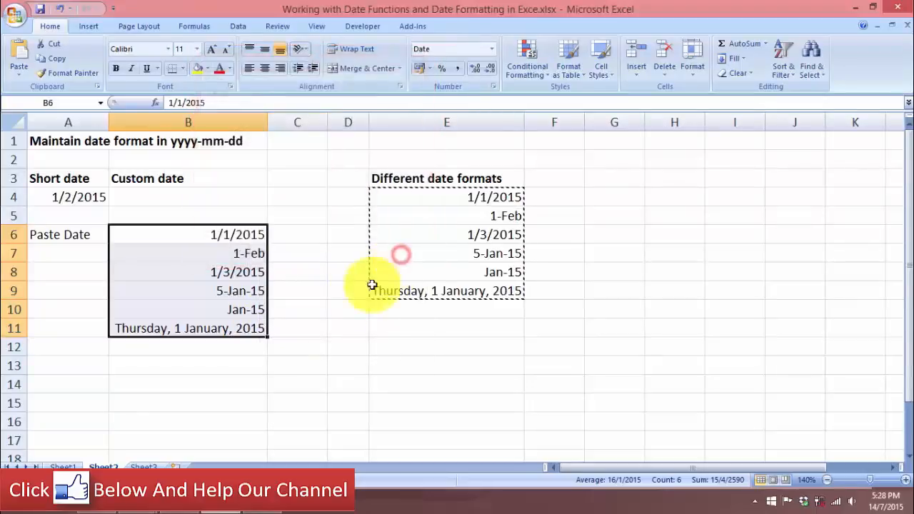
Undo the column B fit and the paste, and paste the copied dates again from B6 using Match Destination Formatting
left_click(62, 10)
left_click(62, 10)
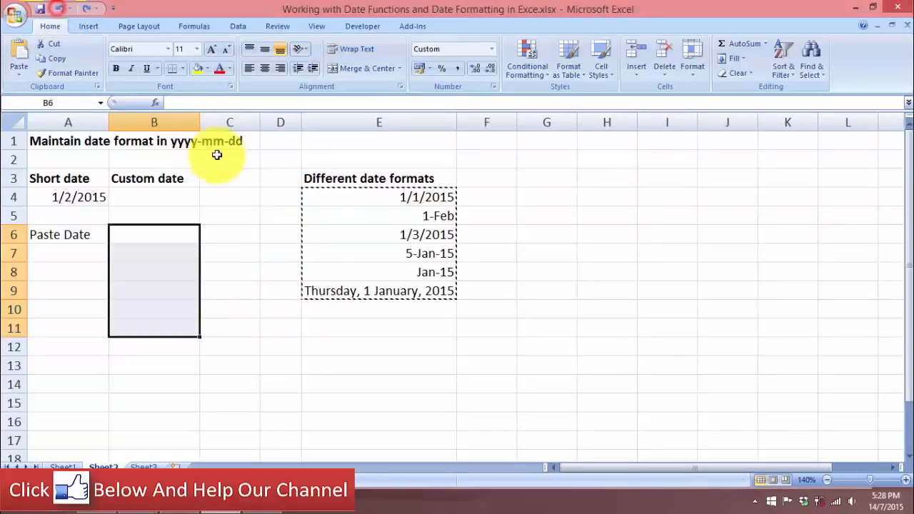
right_click(174, 233)
left_click(224, 263)
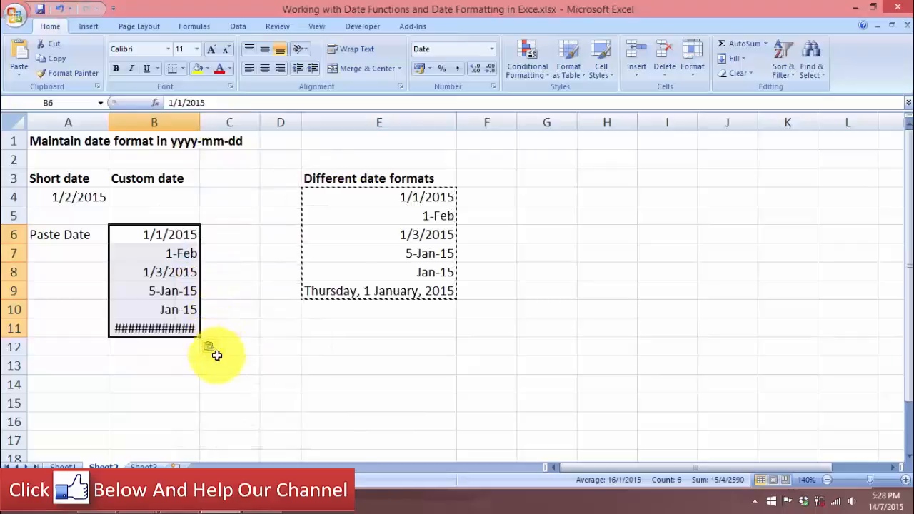
left_click(221, 349)
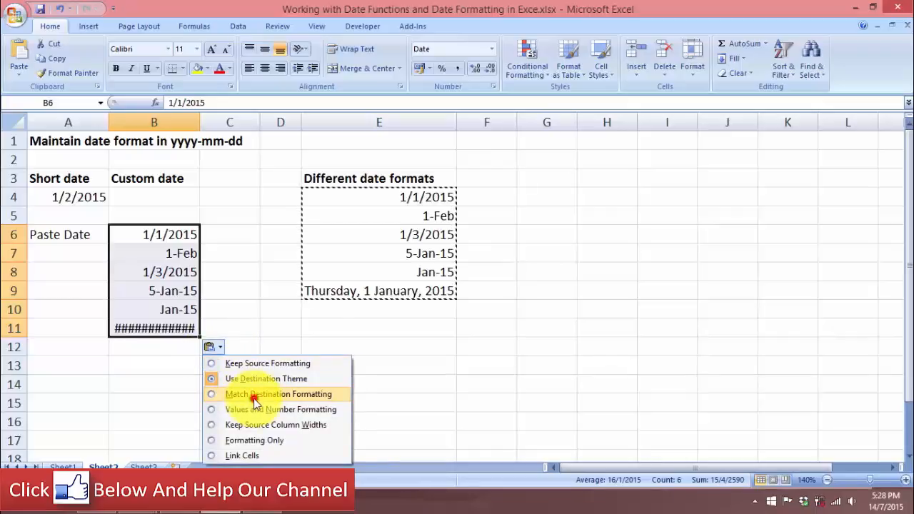
left_click(254, 399)
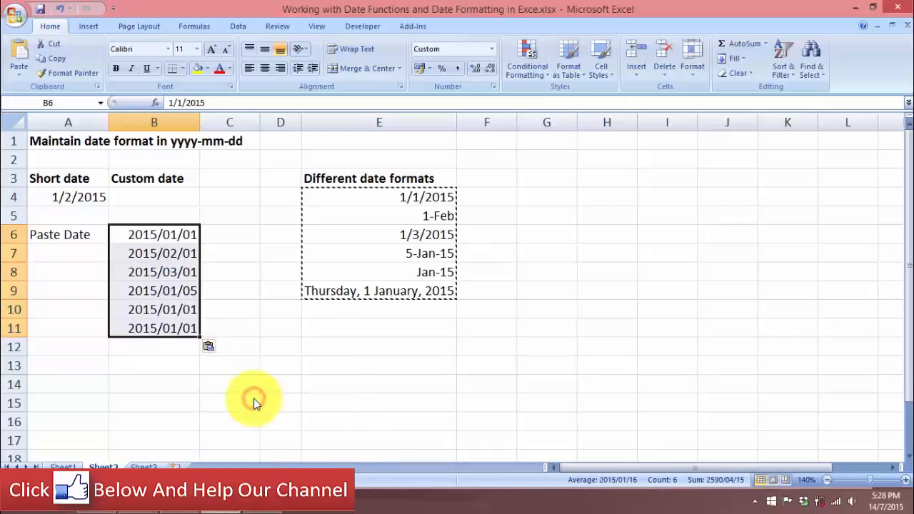
Widen column B slightly on Sheet2 to give the pasted dates more room
left_click(237, 187)
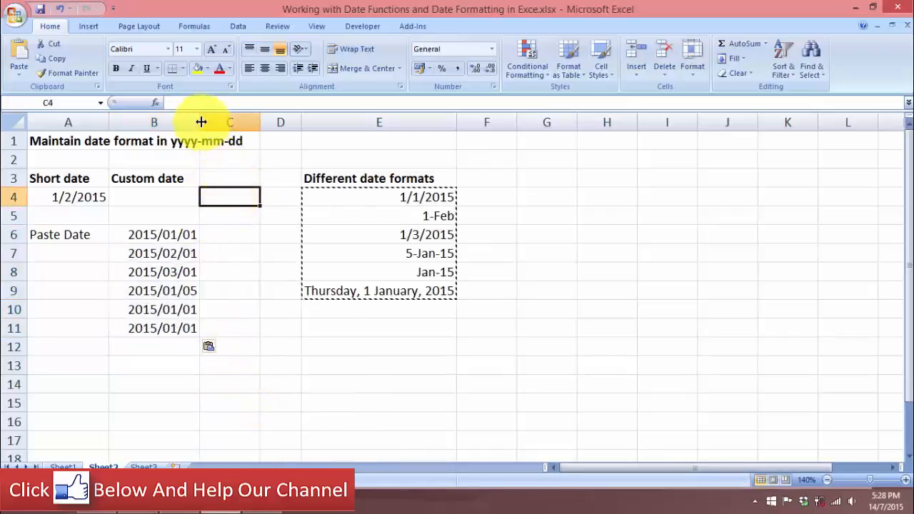
left_click_drag(200, 122, 225, 122)
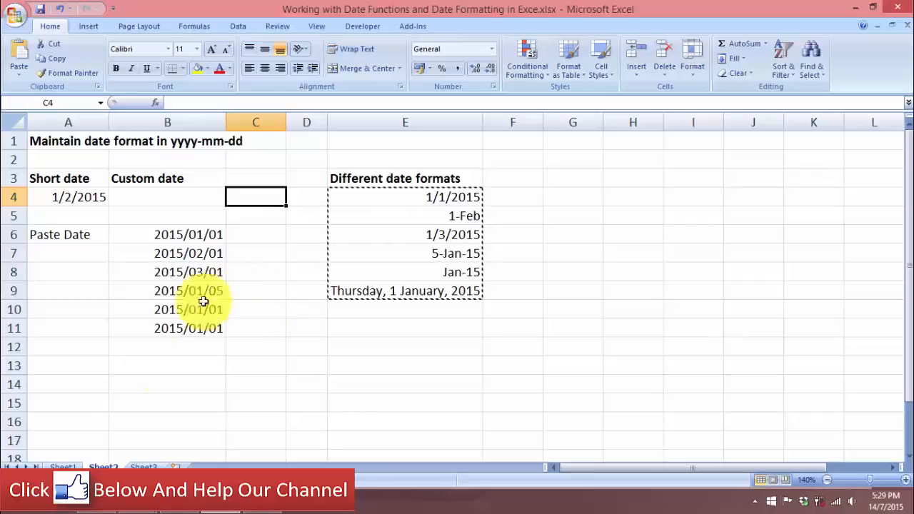
Review the project completion dates on Sheet1 and return to Sheet2
left_click(62, 466)
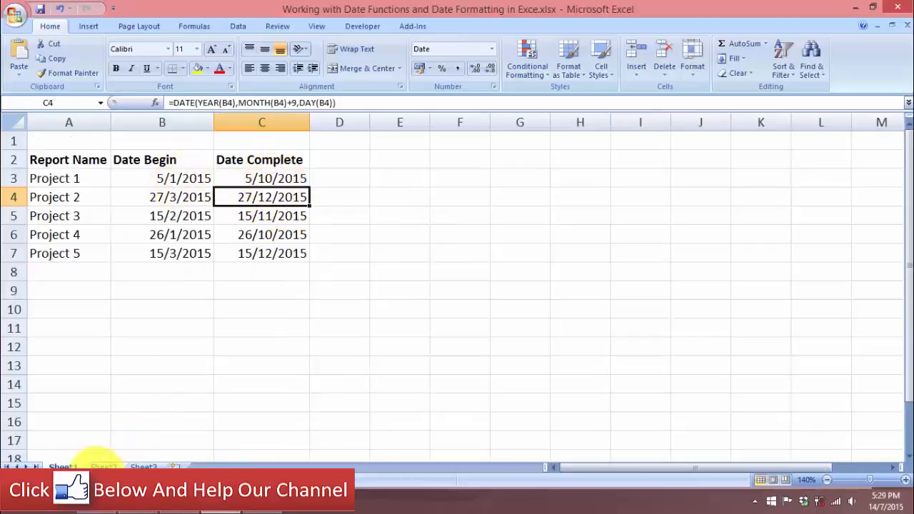
left_click(102, 467)
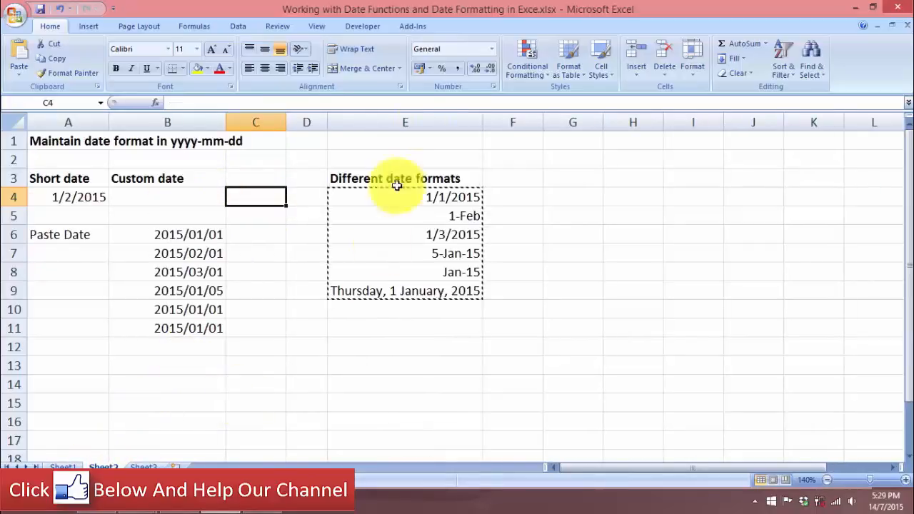